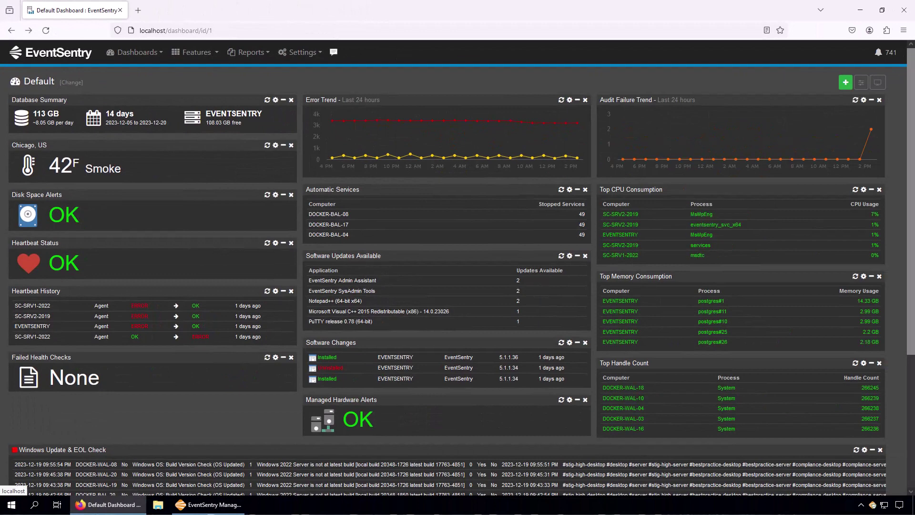
- On the Database Usage page, open the Maintenance Logs job, review its data removal settings, and close it without saving
click(313, 56)
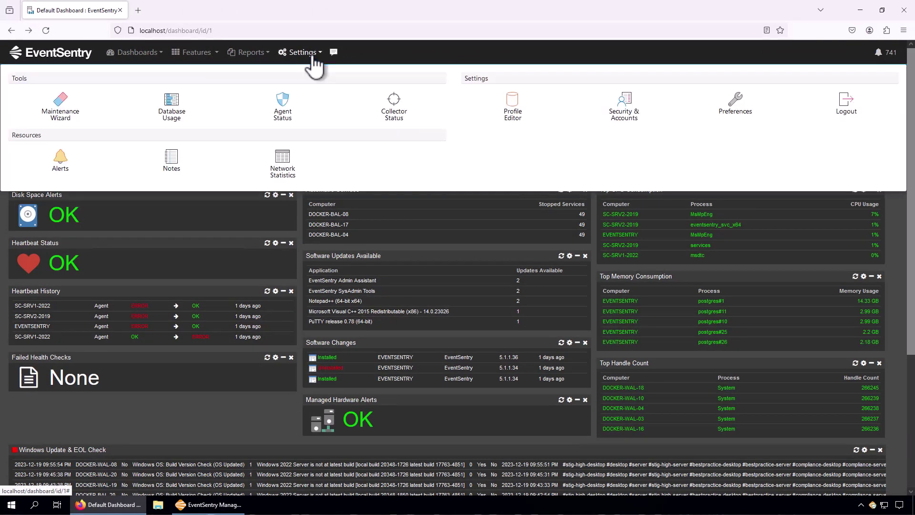
click(171, 116)
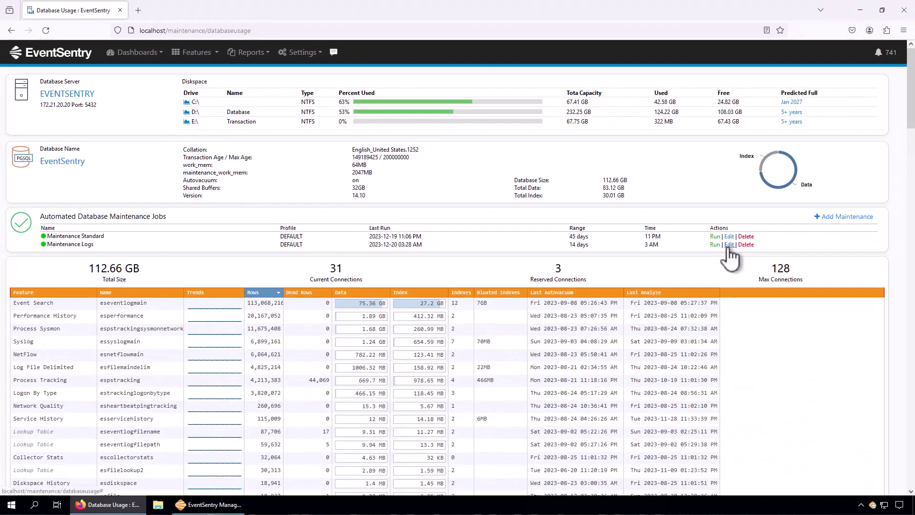
click(729, 245)
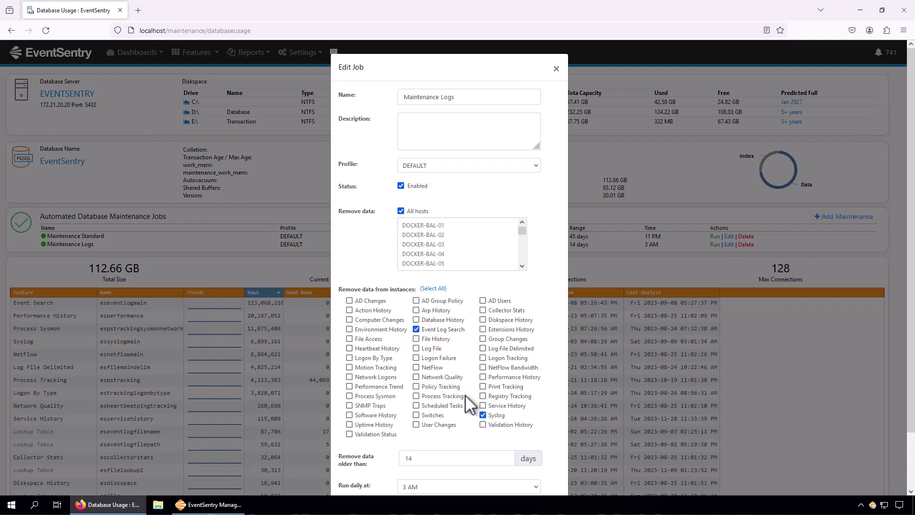
scroll(414, 395, down, 2)
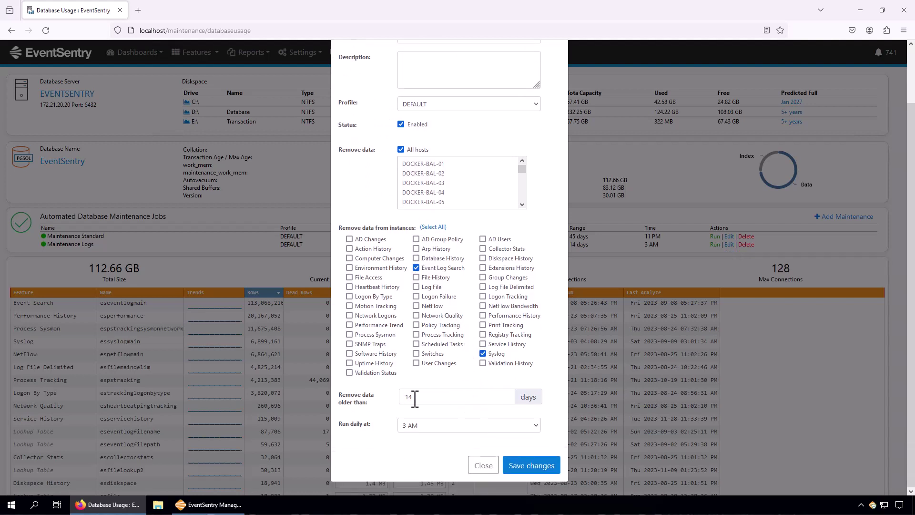
click(483, 465)
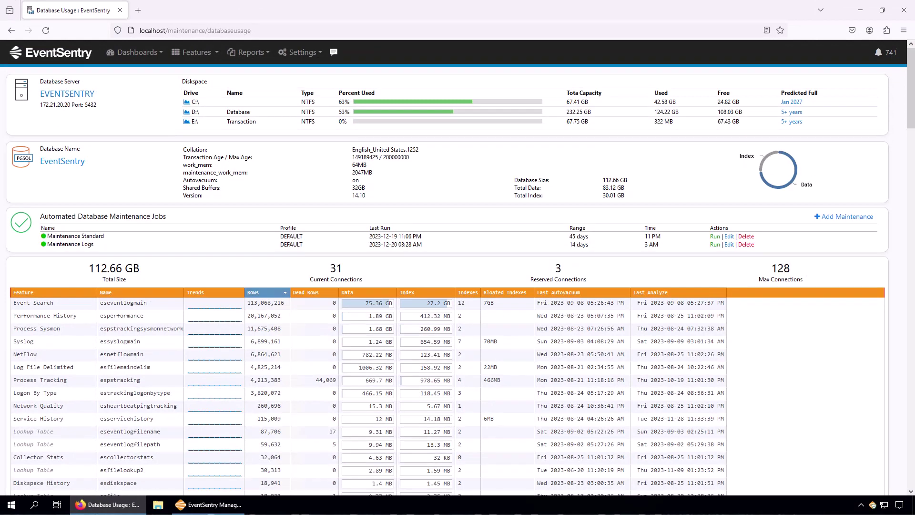
- Open system32.eventsentry.com in a new browser tab
click(139, 10)
text(system32.eventsentry.com)
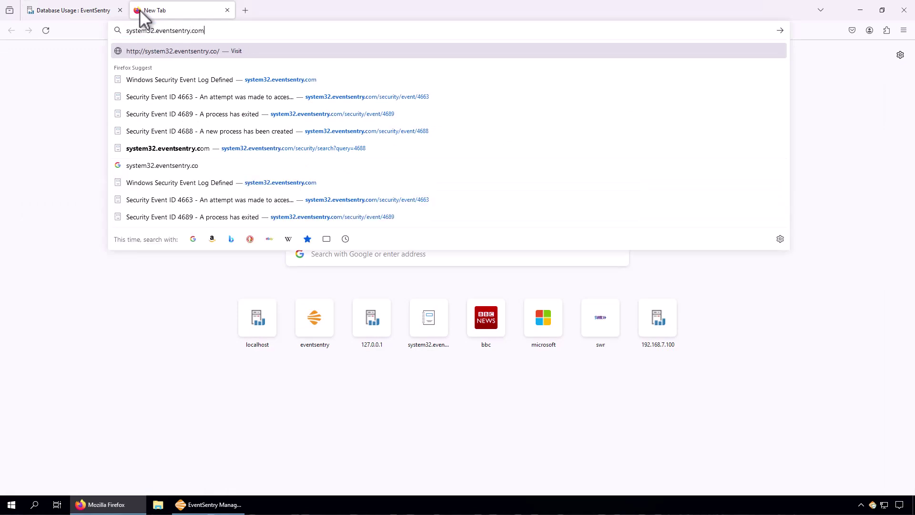
key(Return)
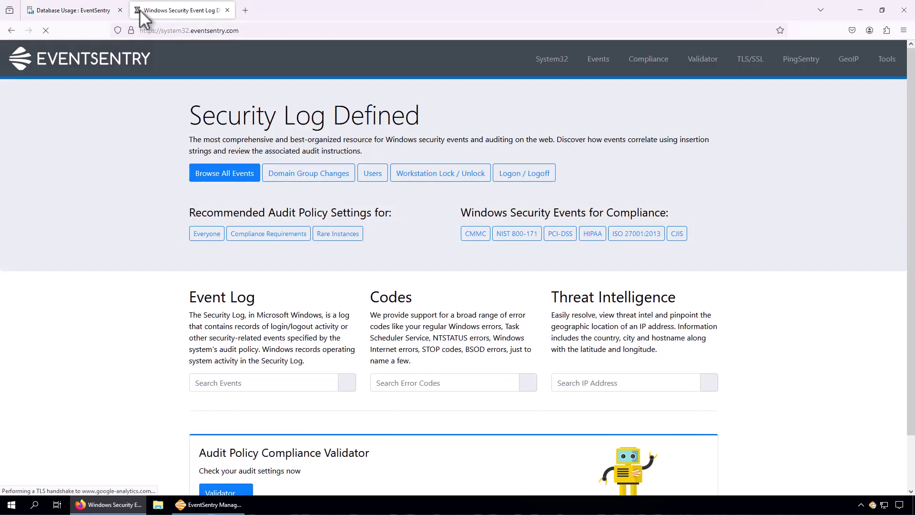
- Look up event 4625 in the event log search and review its auditing recommendation and volume rating
click(248, 382)
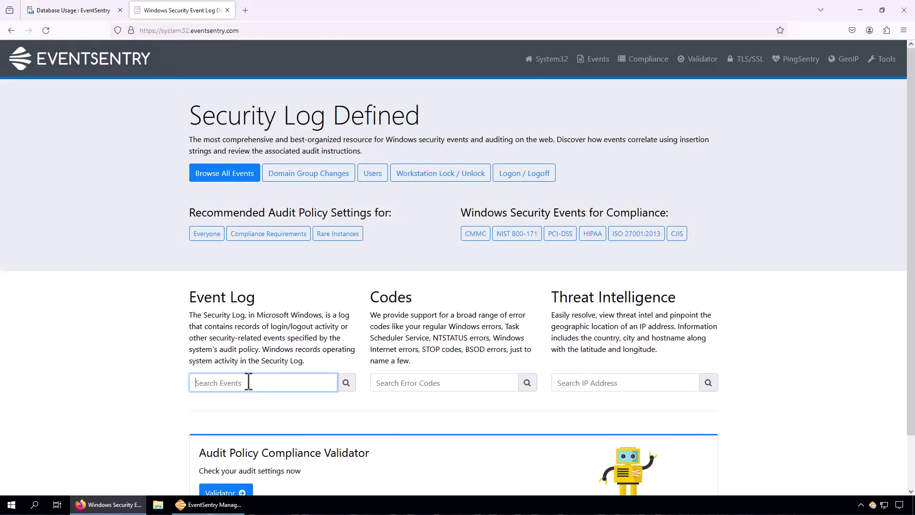
text(4625)
key(Return)
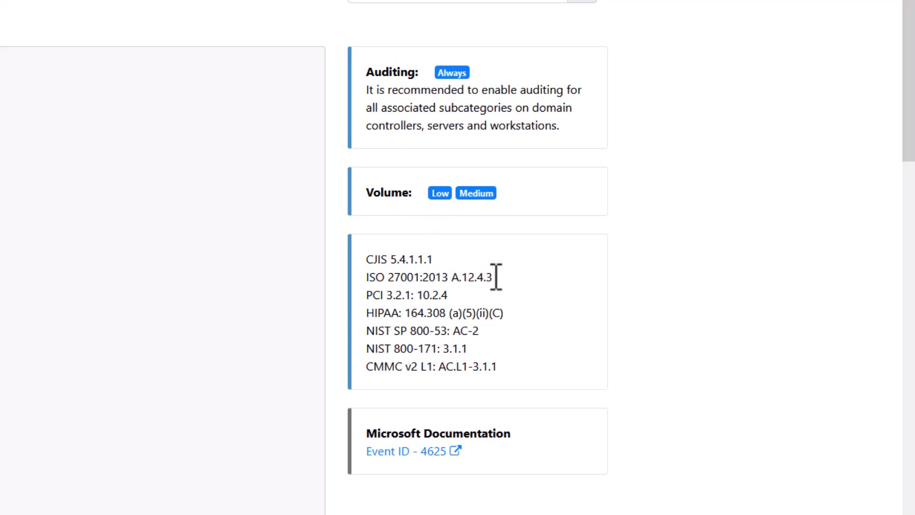
scroll(912, 209, down, 2)
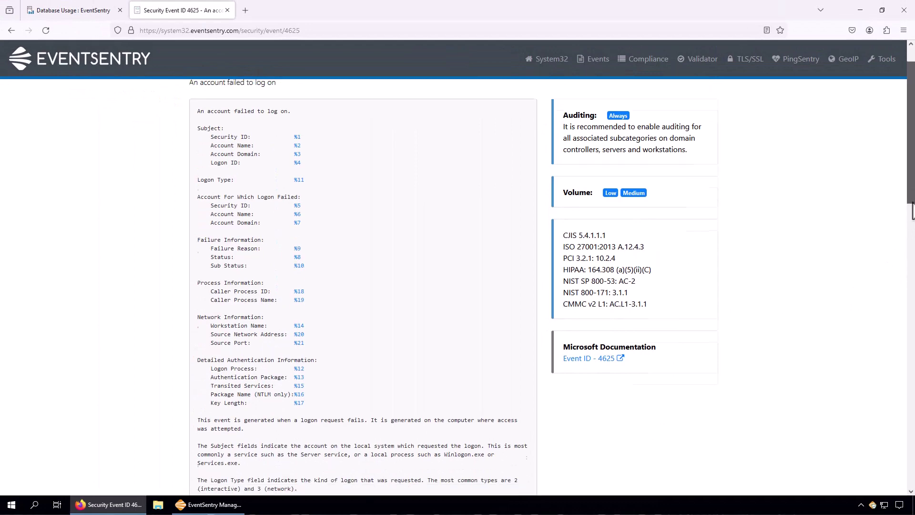
drag(912, 210, 889, 168)
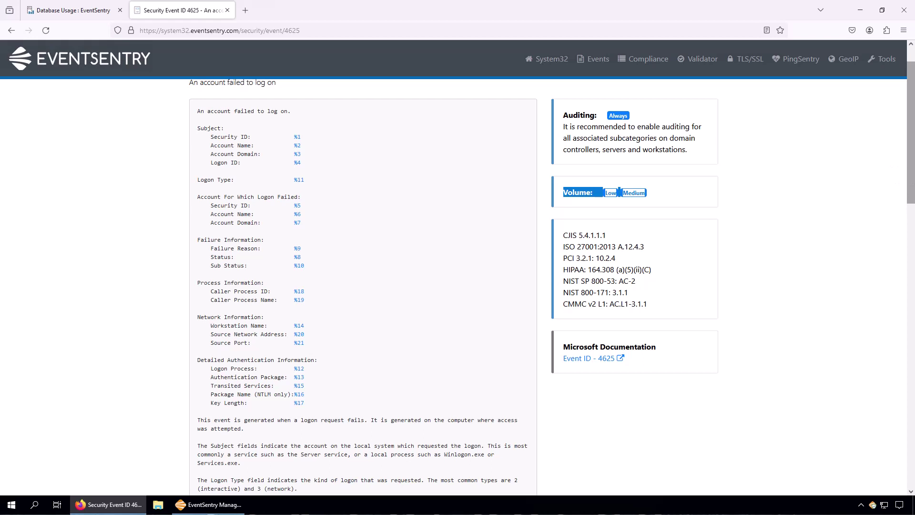
click(767, 199)
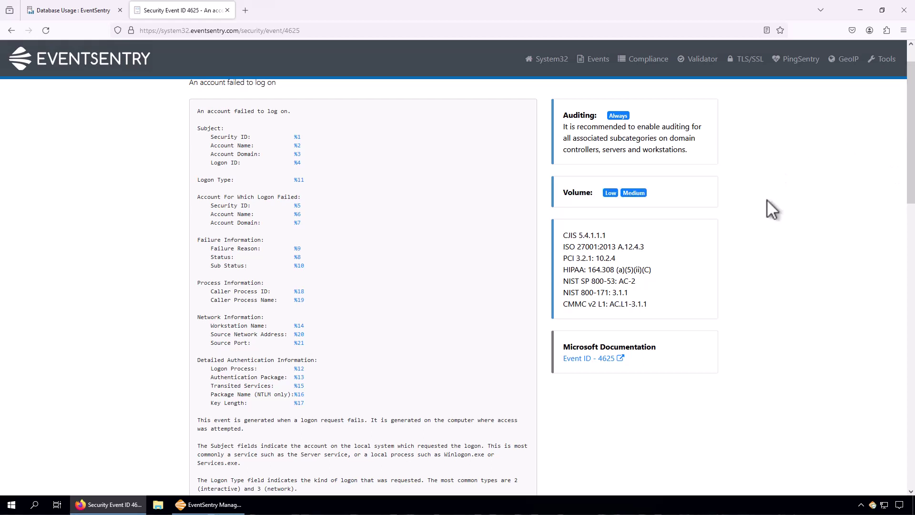
- Look up event 4656 and review its auditing recommendation, field details and audit policy information
scroll(768, 199, up, 2)
click(620, 103)
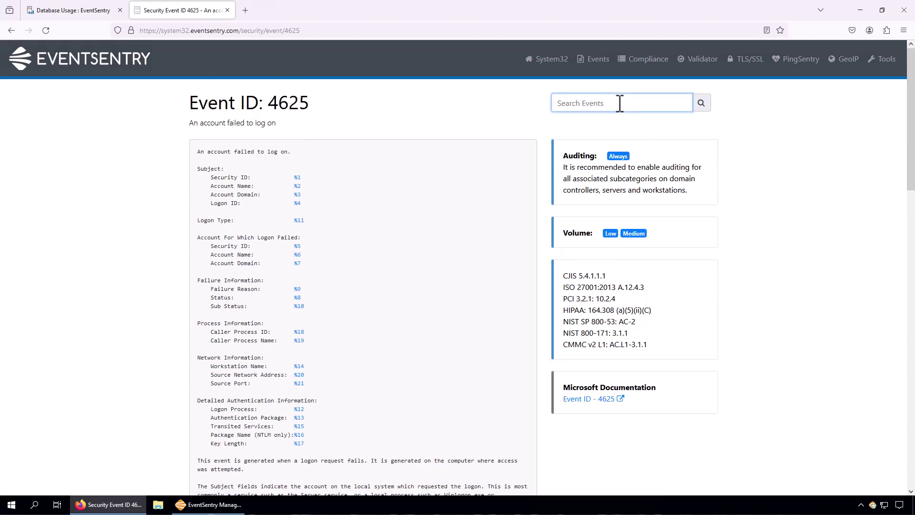
text(4656)
key(Return)
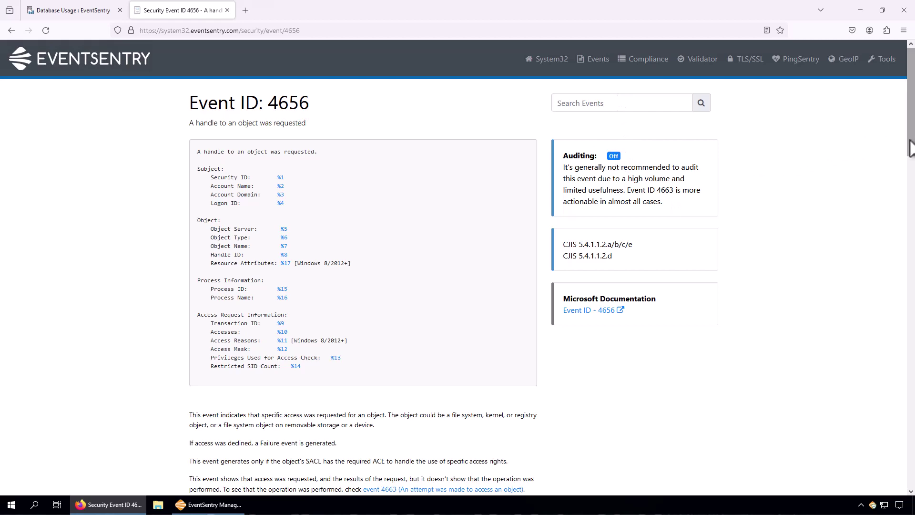
drag(910, 140, 887, 459)
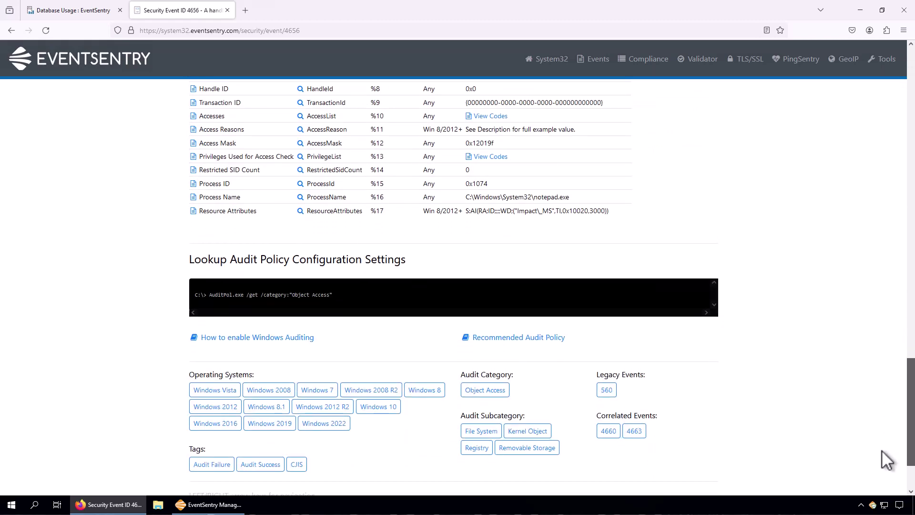
drag(886, 459, 899, 117)
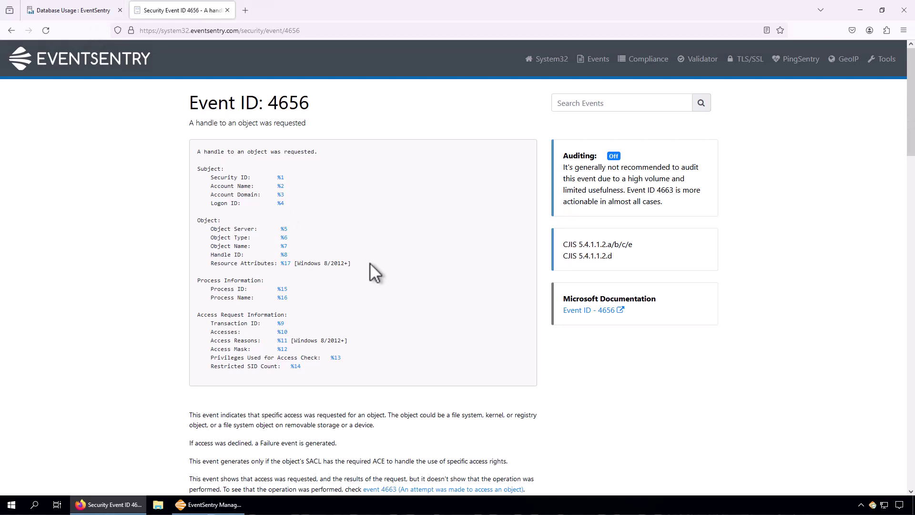
- Return to the Database Usage page and examine the table list's trend graphs for growing tables
click(84, 10)
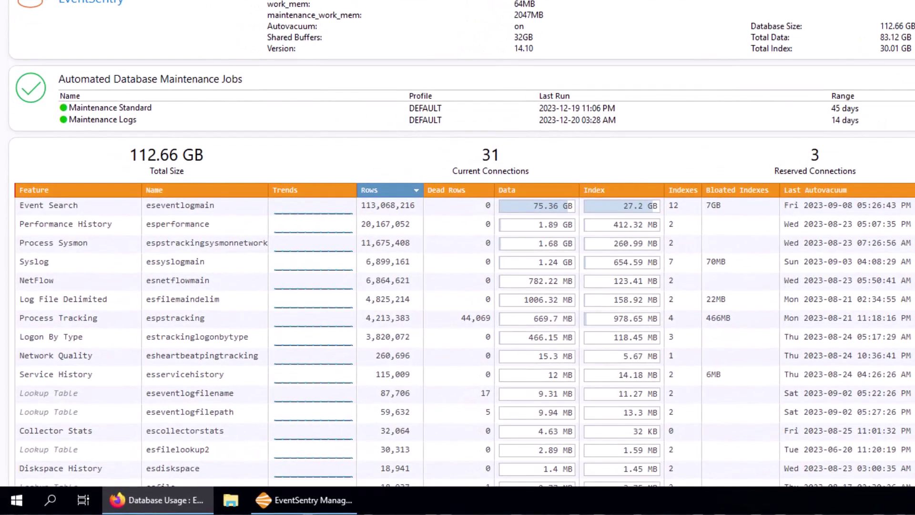
scroll(688, 94, down, 3)
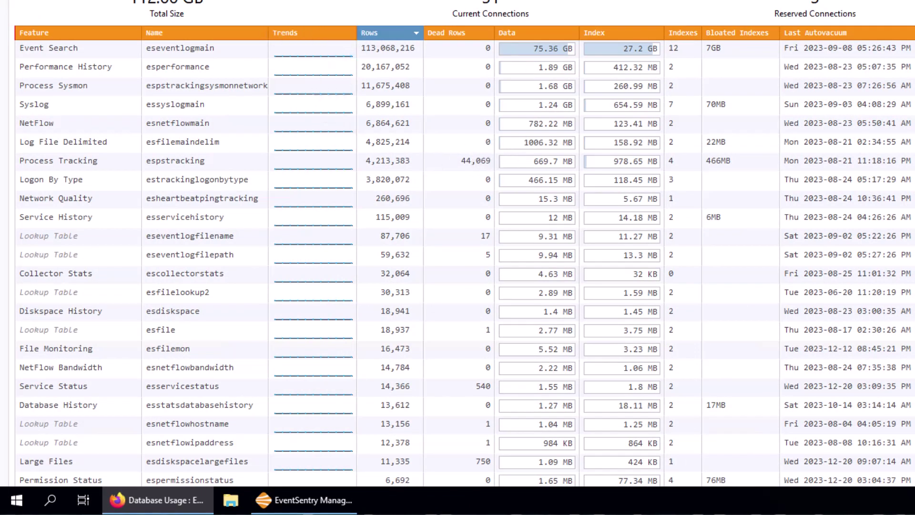
scroll(465, 243, down, 1)
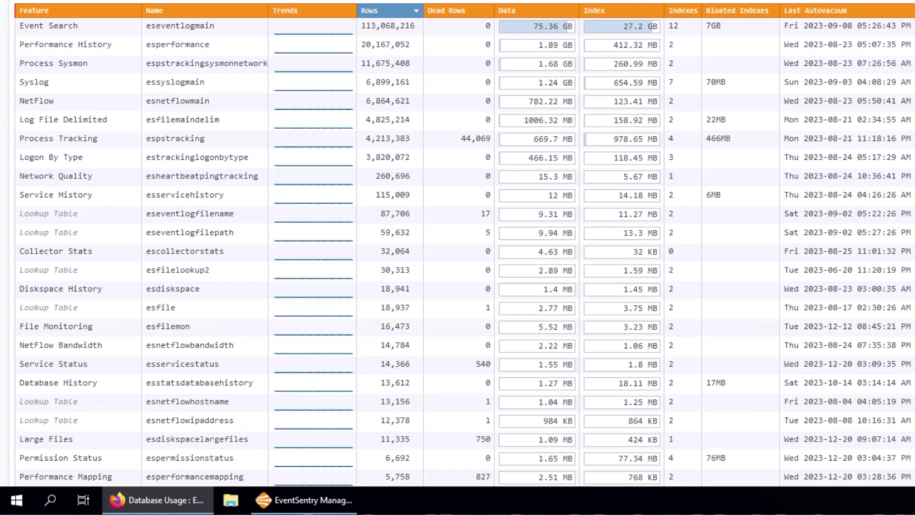
scroll(465, 243, down, 1)
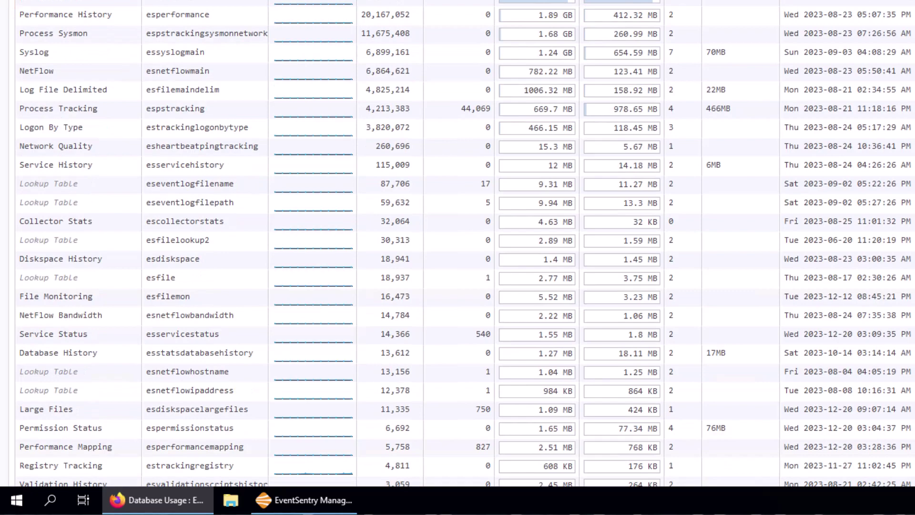
scroll(464, 244, down, 7)
click(458, 405)
scroll(464, 243, down, 6)
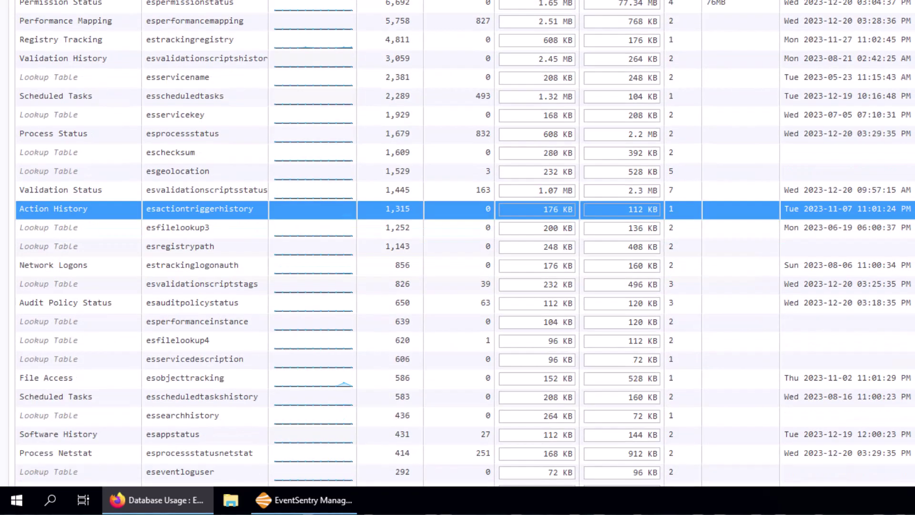
scroll(699, 187, down, 2)
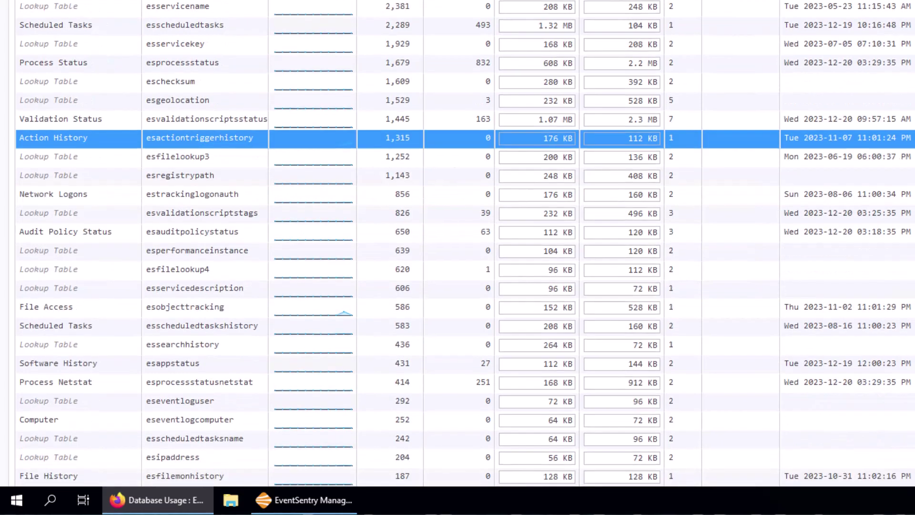
- Check the daily rate of change in the trend graphs of the Action History and File Access tables
click(686, 108)
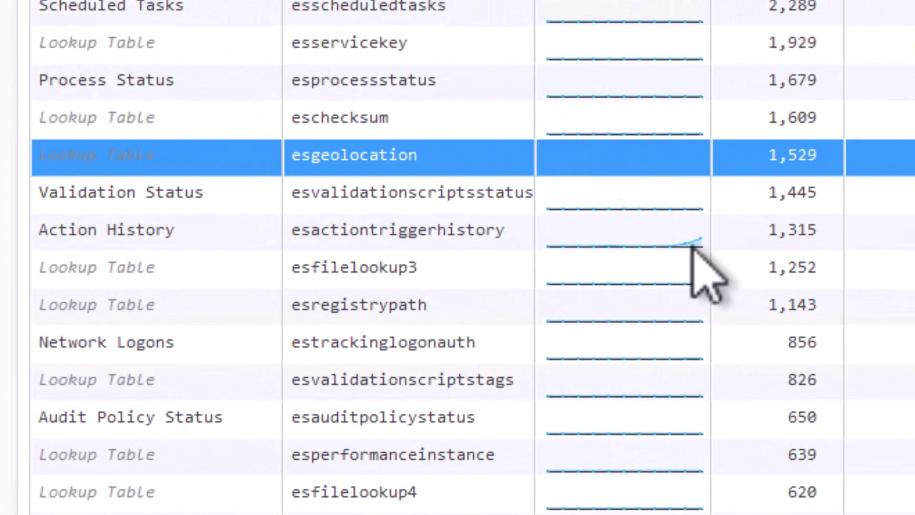
mouse_move(705, 241)
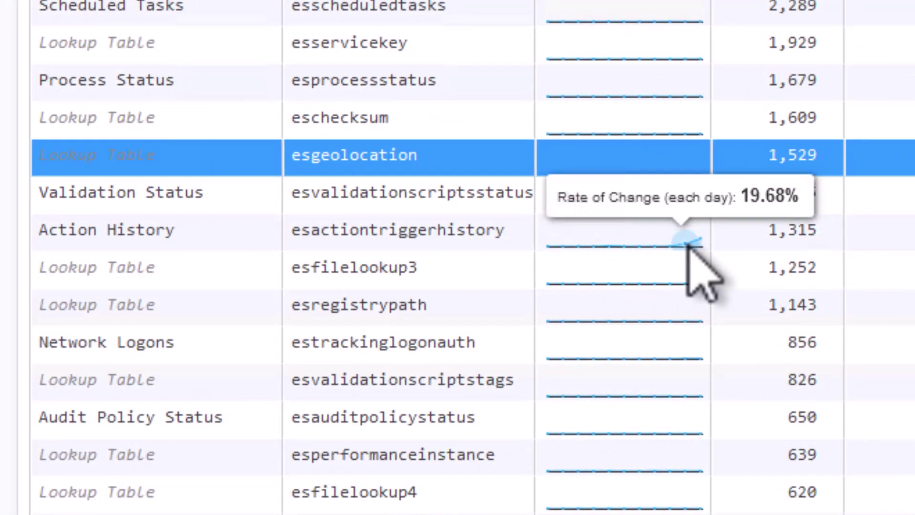
mouse_move(661, 241)
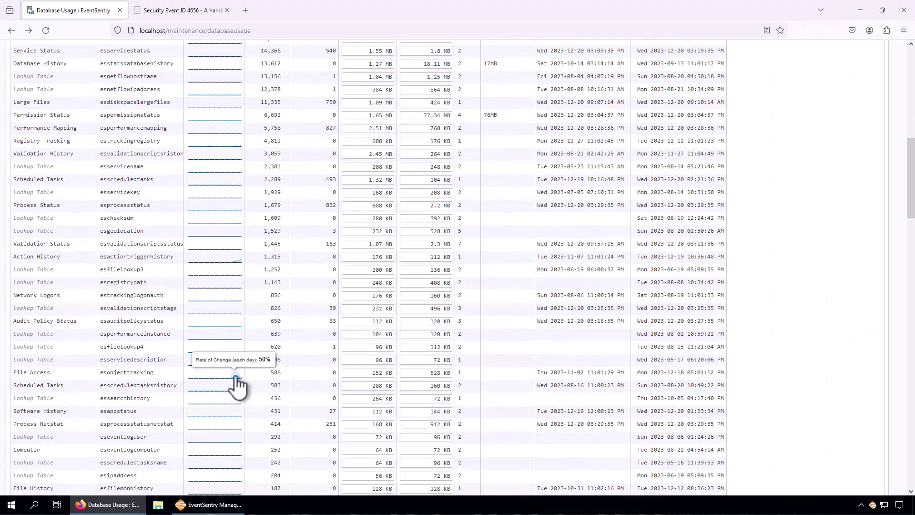
mouse_move(236, 377)
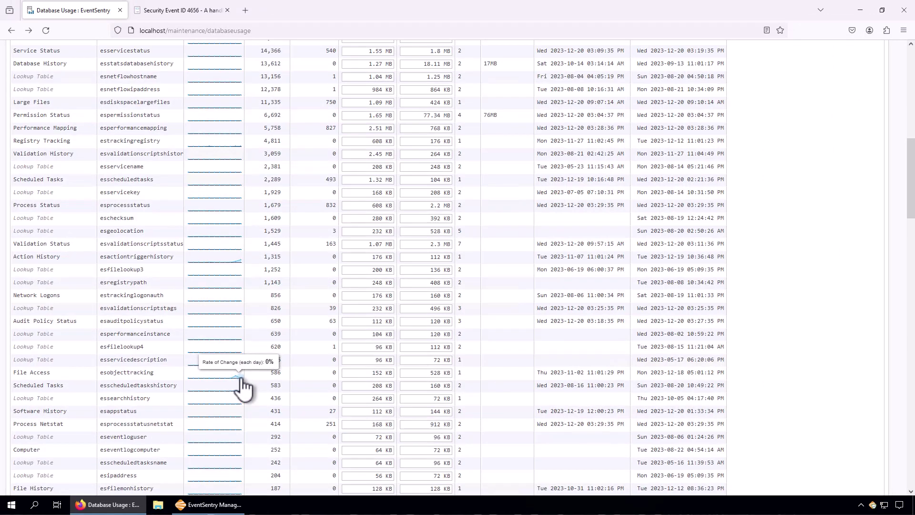
- Open the Action History table's usage trends, inspect its record growth around 19 Dec, and return to the Database Usage overview
click(236, 261)
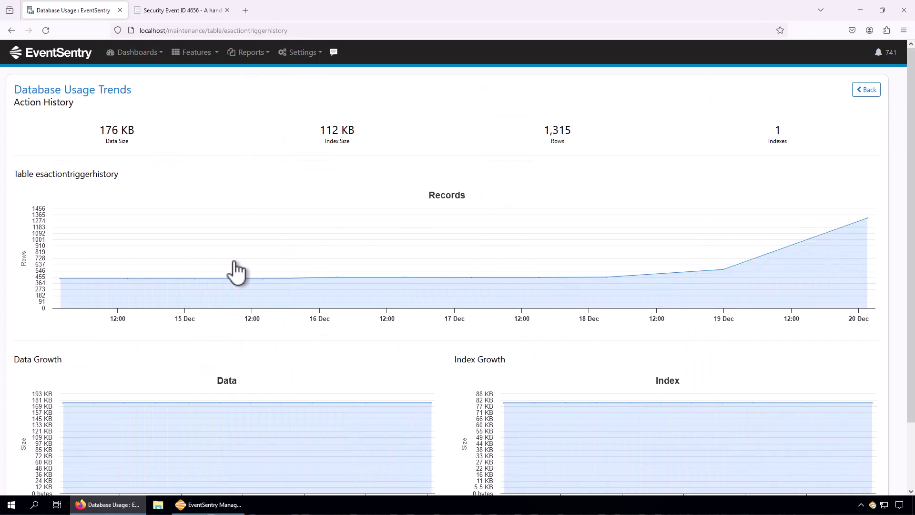
mouse_move(771, 273)
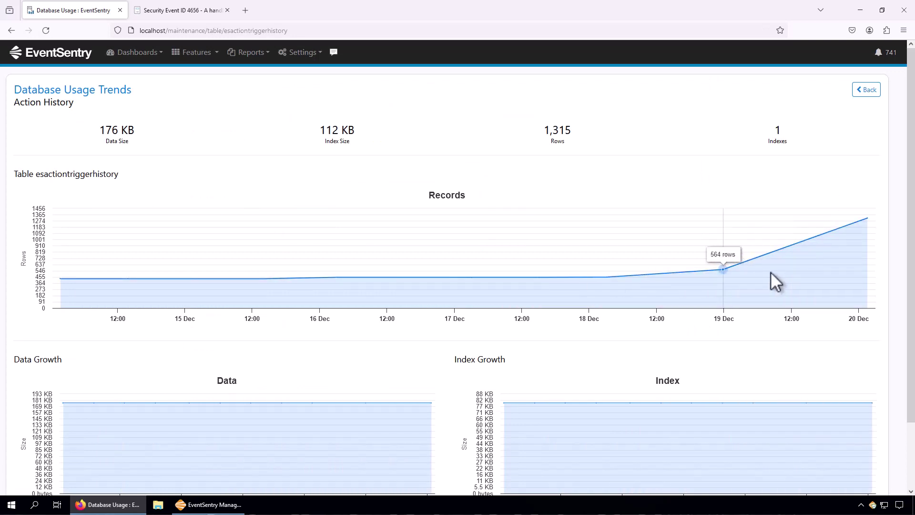
click(12, 31)
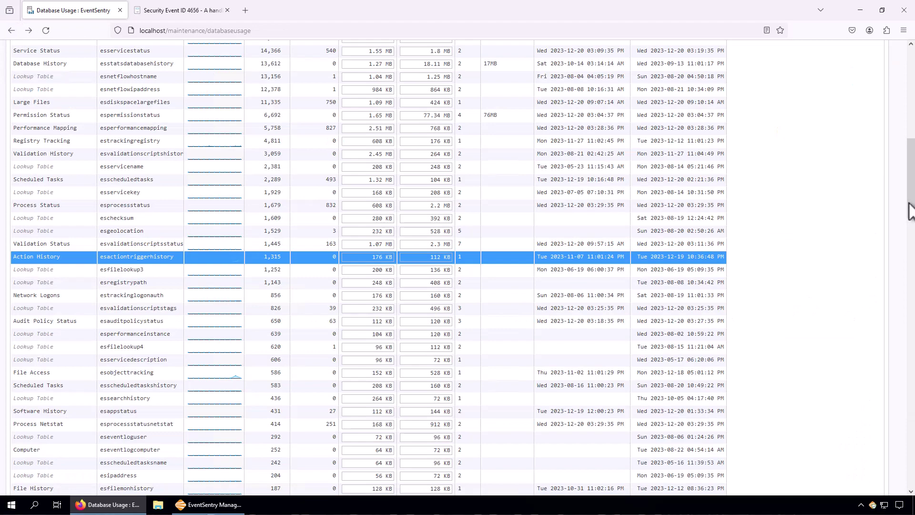
drag(911, 204, 904, 83)
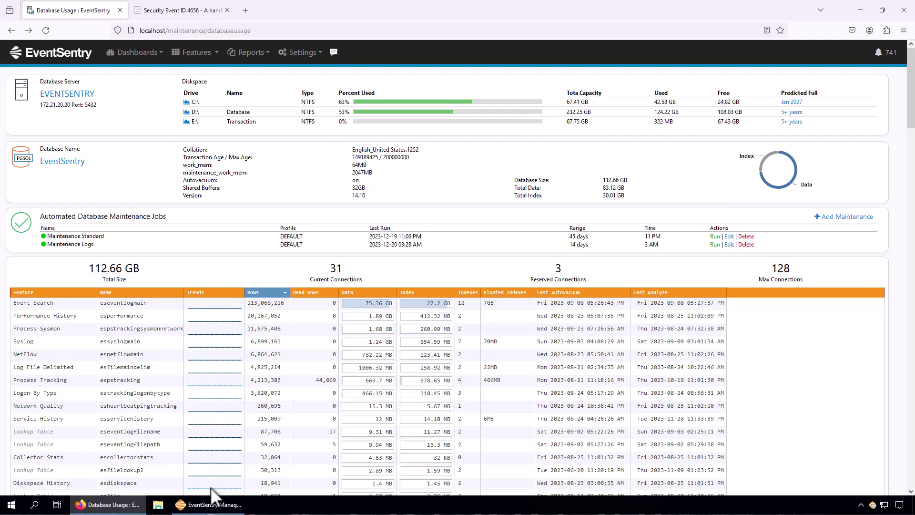
- Switch to the EventSentry Management Console, collapse the EventSentry Alerts package, and expand the Database Consolidation package to show its filters
click(213, 502)
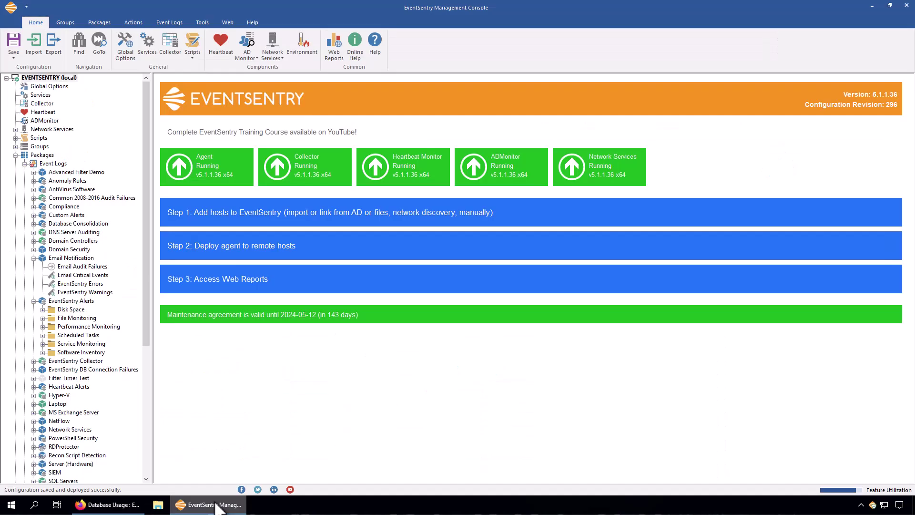
double_click(41, 301)
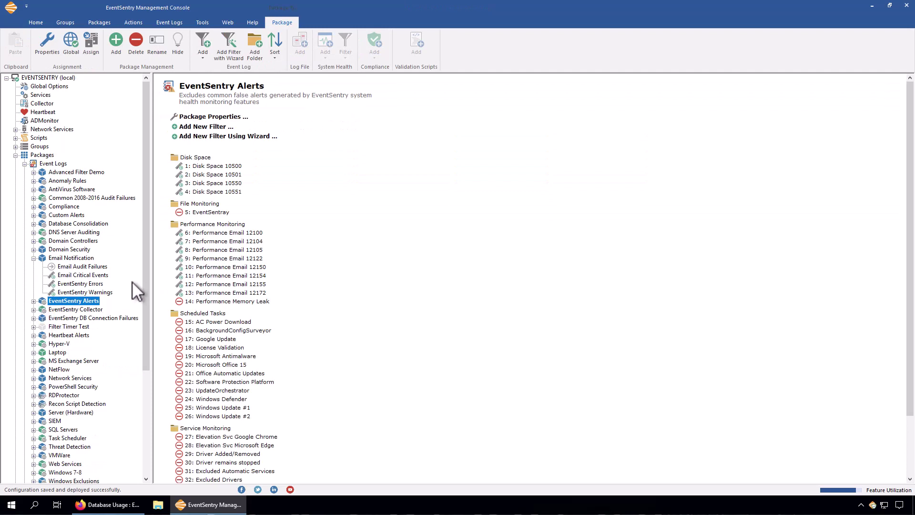
drag(147, 276, 139, 330)
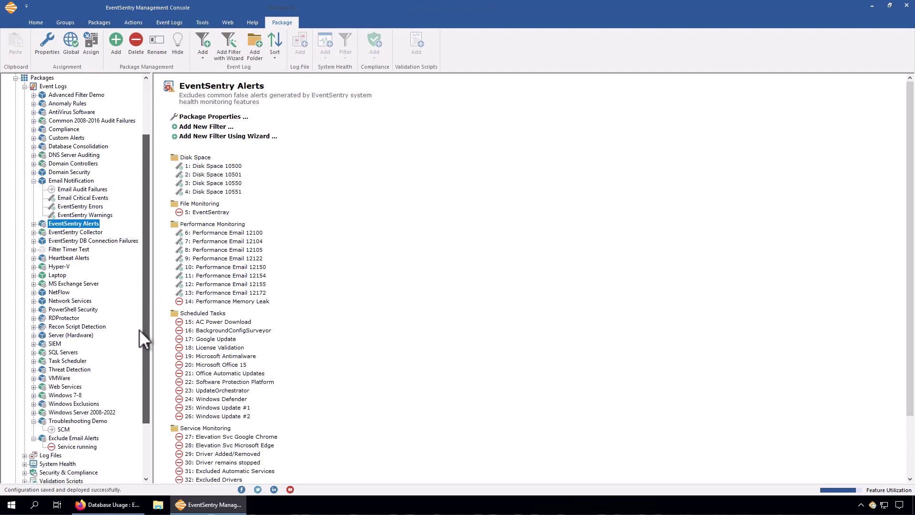
click(88, 147)
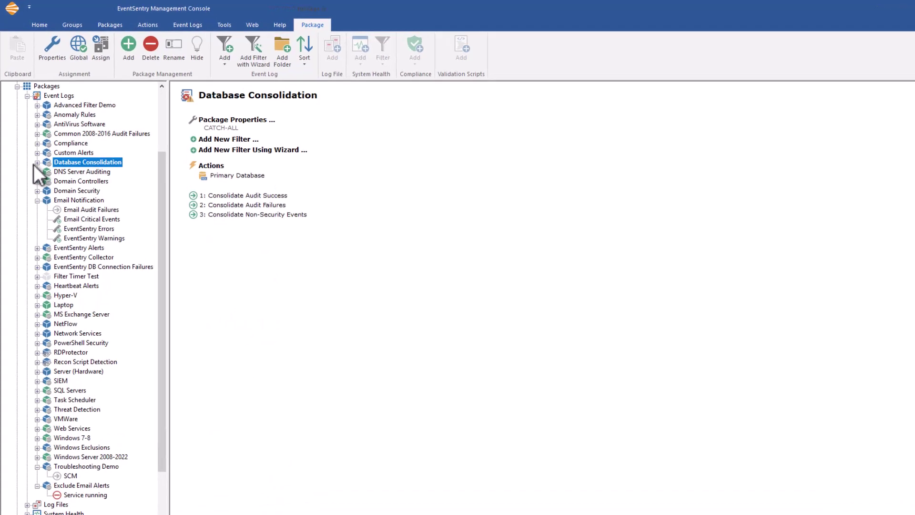
click(34, 146)
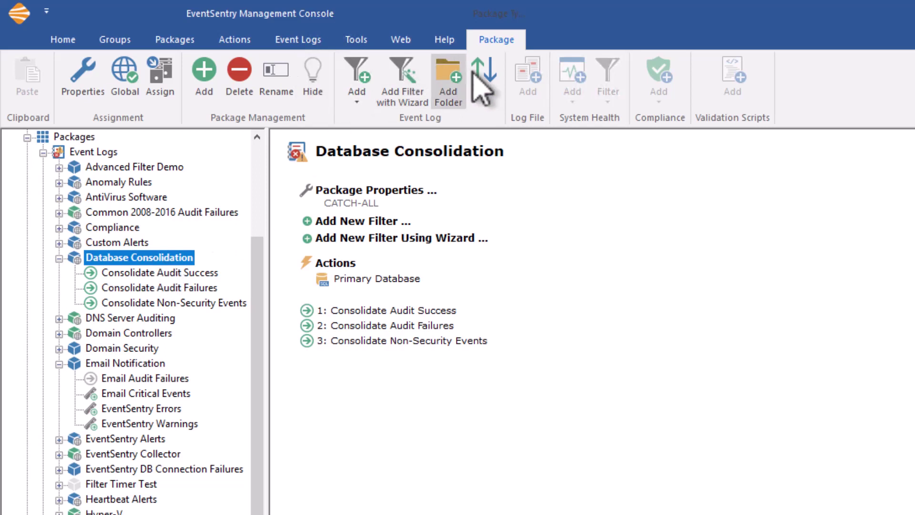
- Add a folder named Exclusions to the Database Consolidation package
click(457, 88)
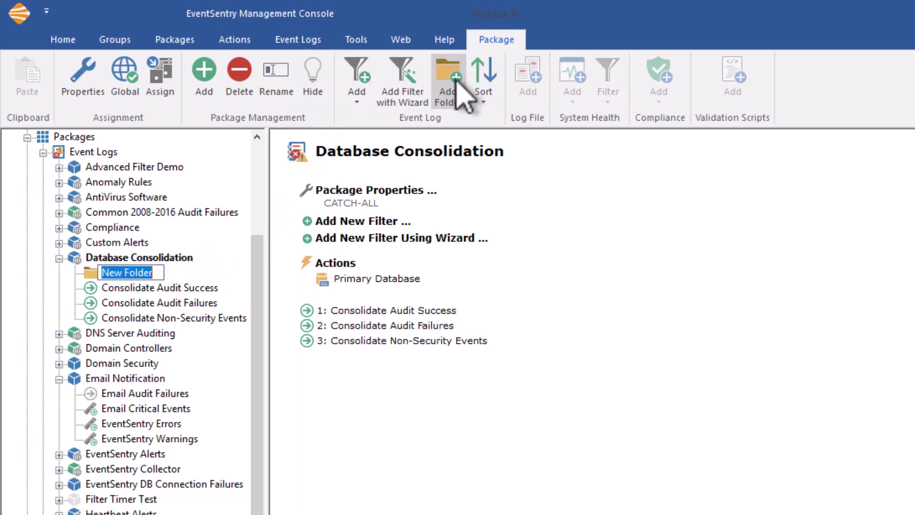
text(Exclusions)
key(Return)
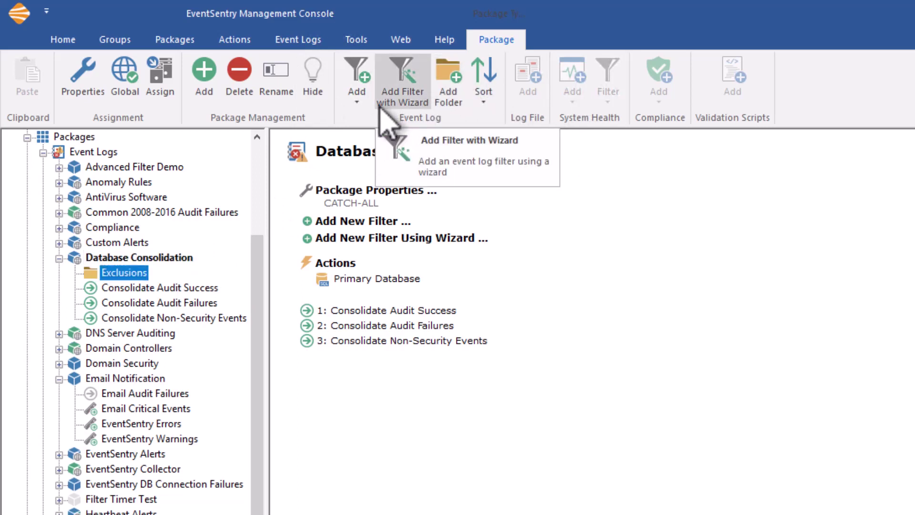
- Add an exclude filter named Security 4656 inside the Exclusions folder
click(356, 93)
click(374, 140)
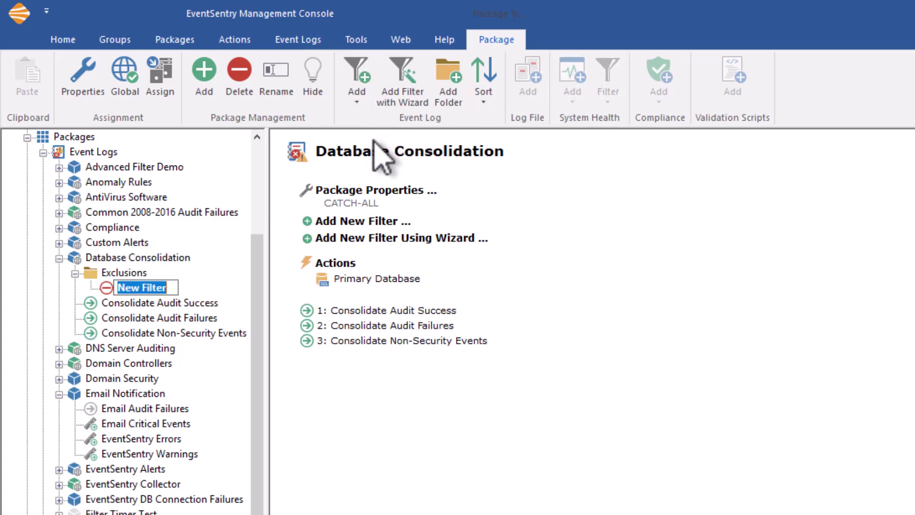
text(Security)
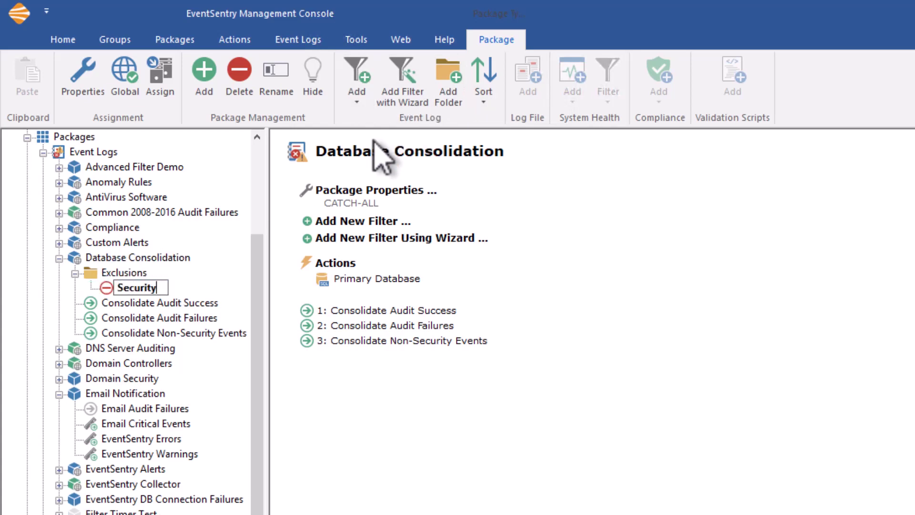
text( 4656)
key(Return)
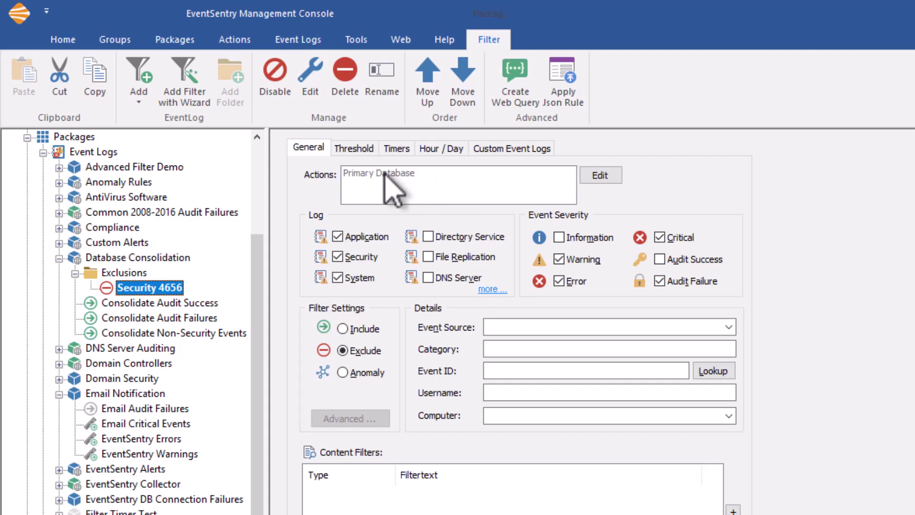
- Limit the Security 4656 filter to the Security log and to the Audit Success and Audit Failure severities
click(364, 237)
click(360, 278)
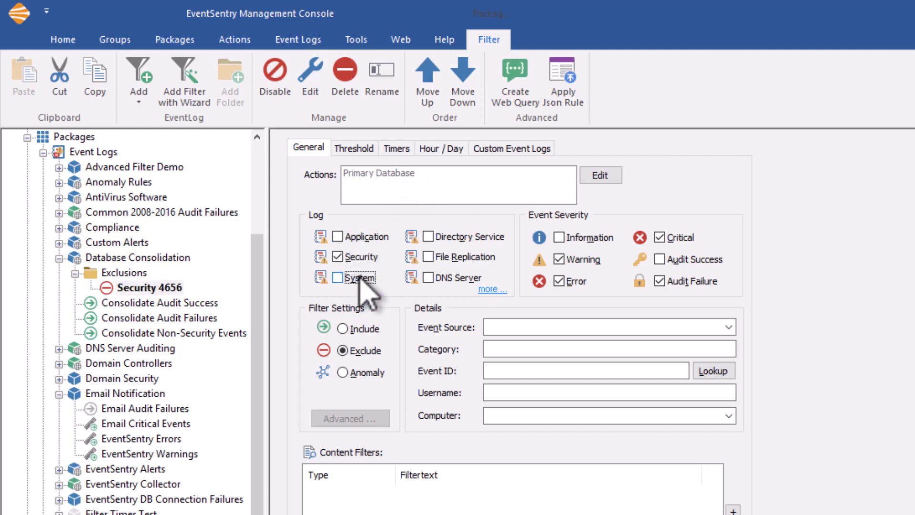
click(595, 259)
click(691, 259)
click(678, 239)
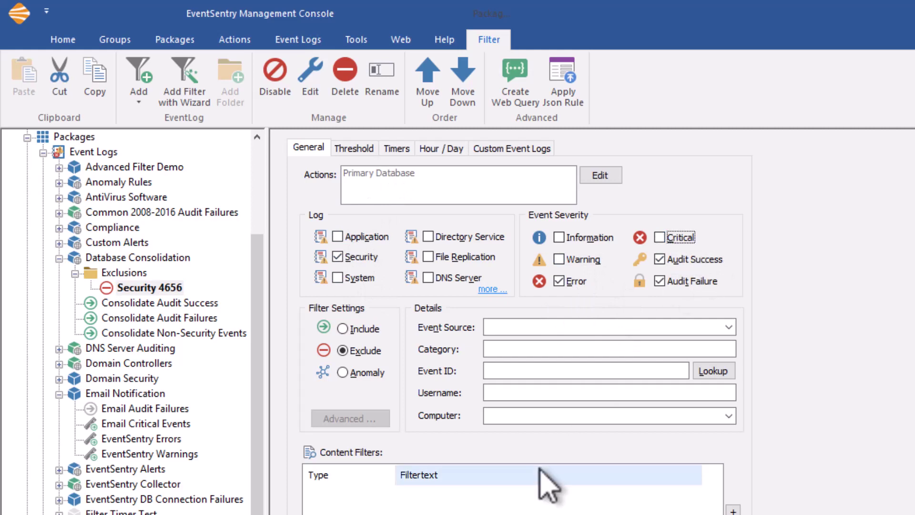
click(575, 281)
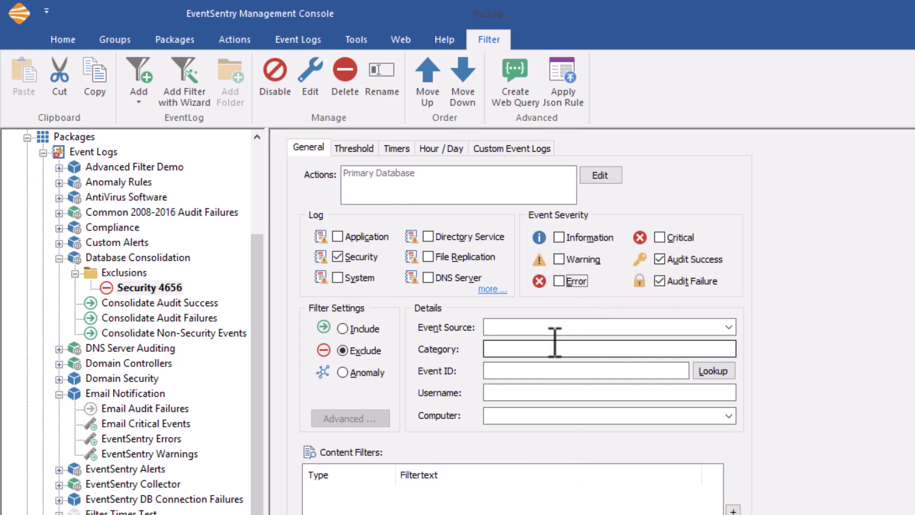
- Set the filter's event ID to 4656 and its event source to Microsoft-Windows-Security-Auditing
click(525, 370)
text(4656)
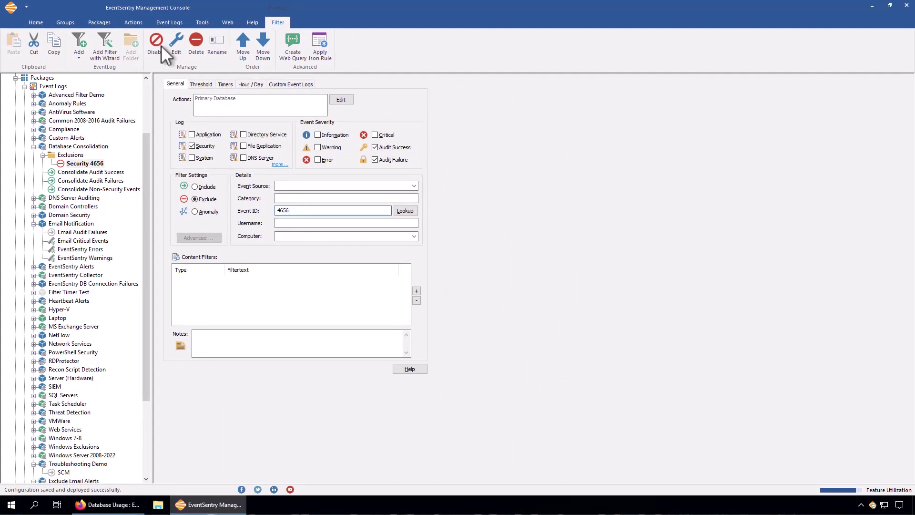
click(313, 185)
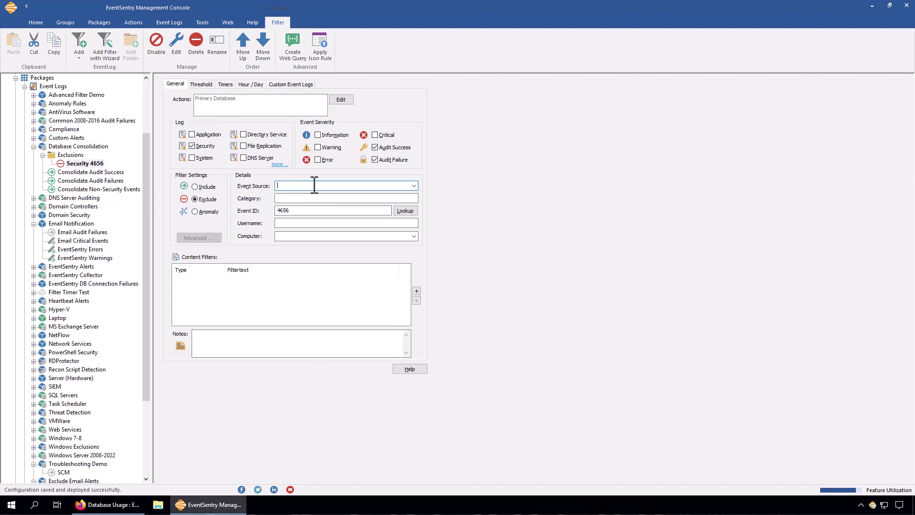
click(417, 187)
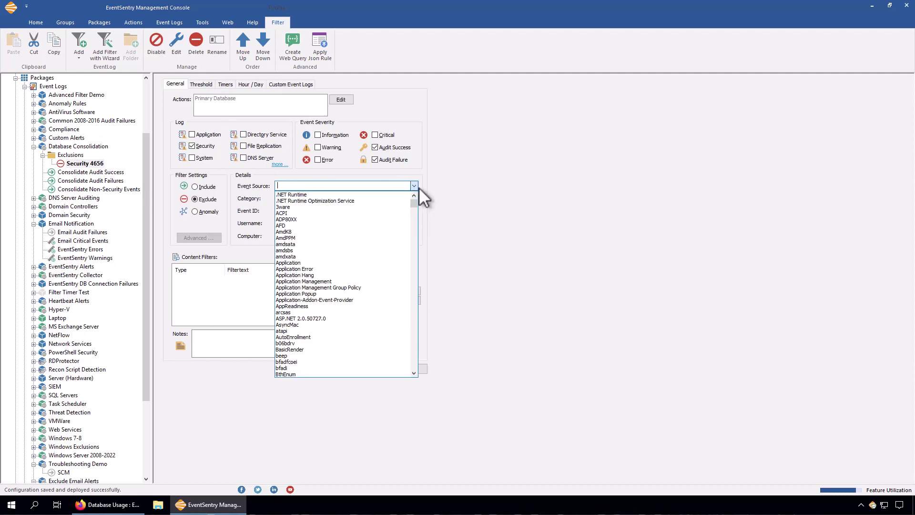
text(aud)
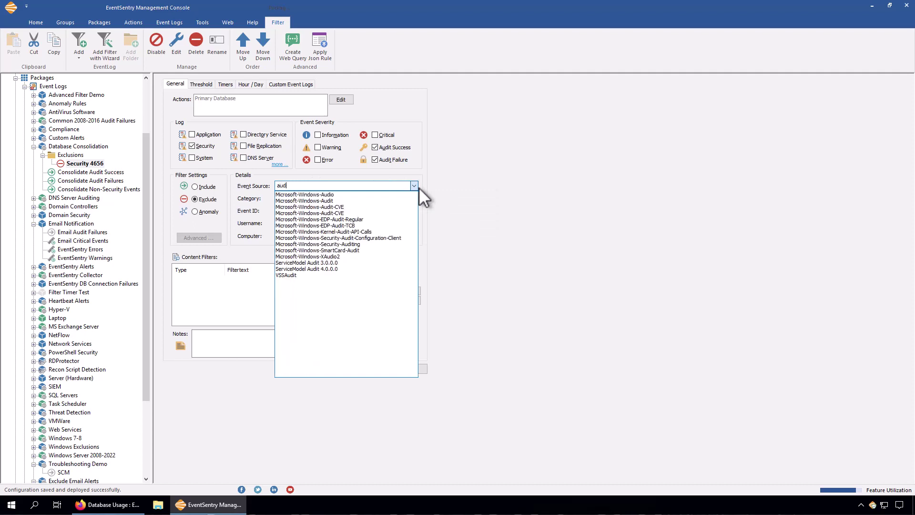
text(it)
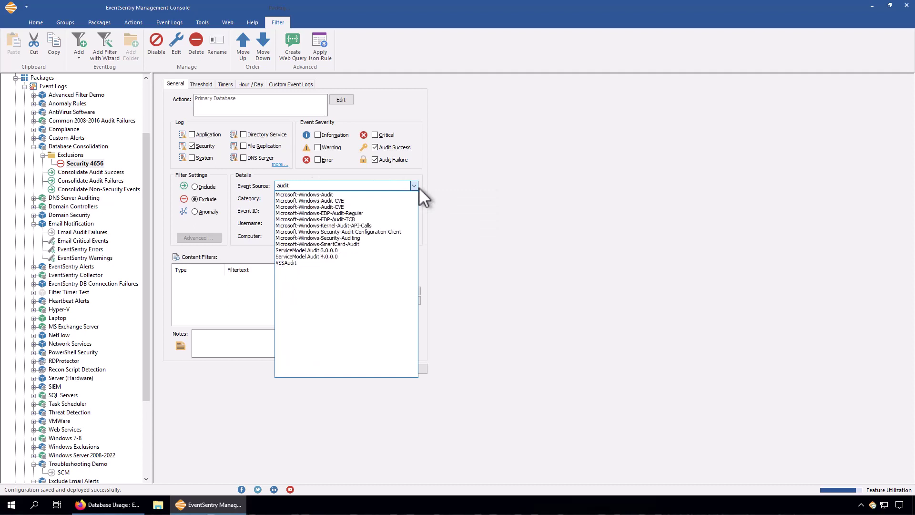
click(348, 237)
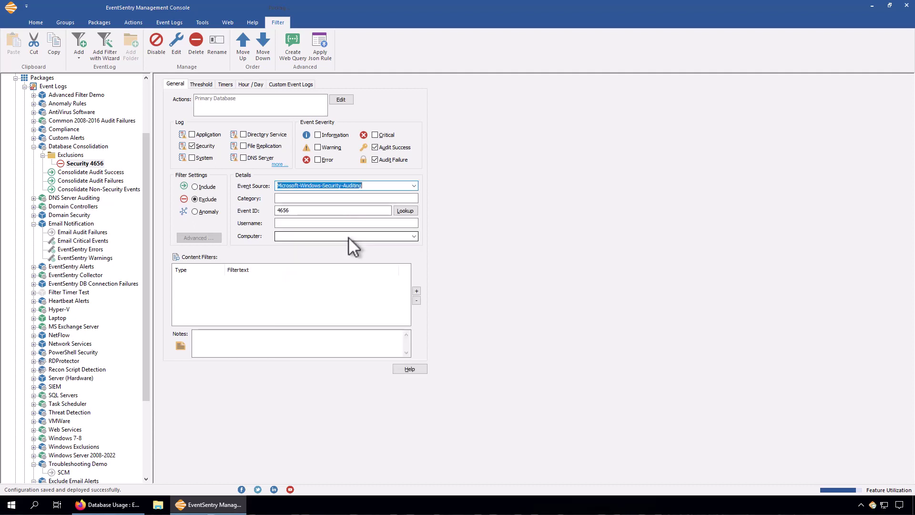
click(313, 198)
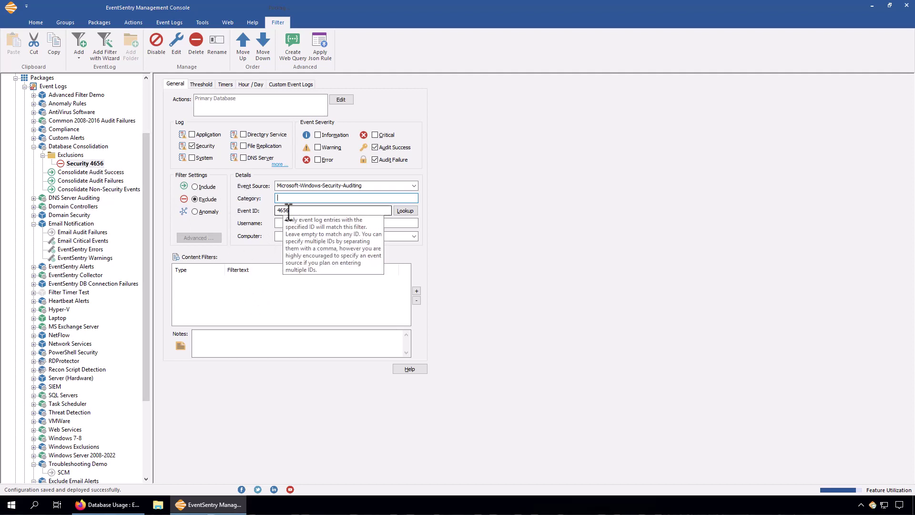
- Collapse the Database Consolidation package, check the table sizes on the browser's Database Usage page, and return to the EventSentry Management Console
click(33, 146)
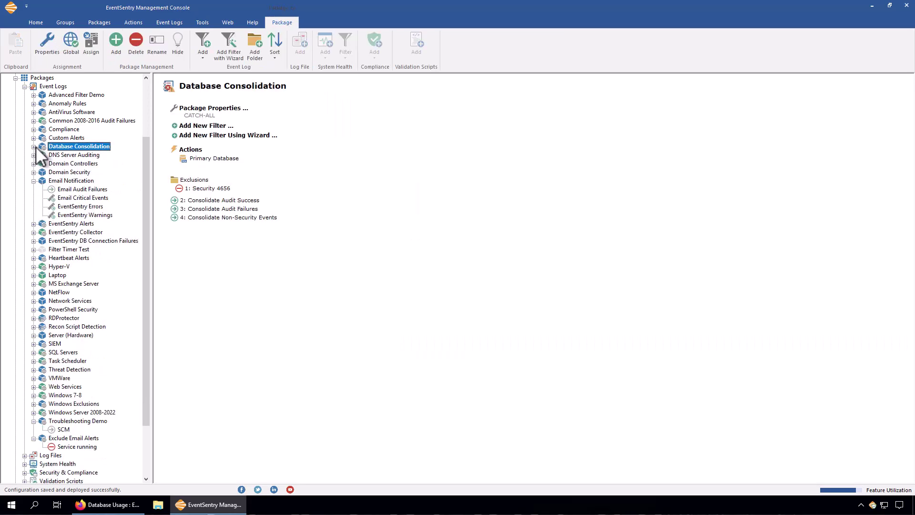
click(107, 505)
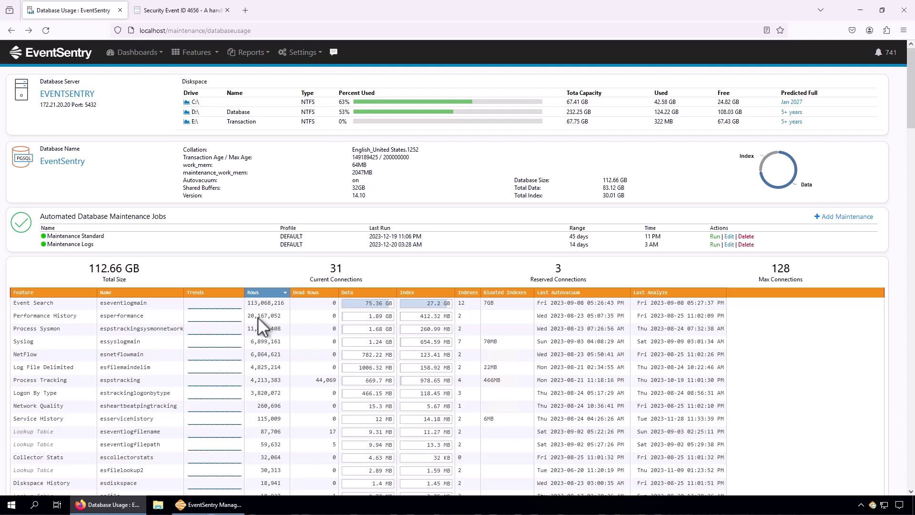
click(220, 505)
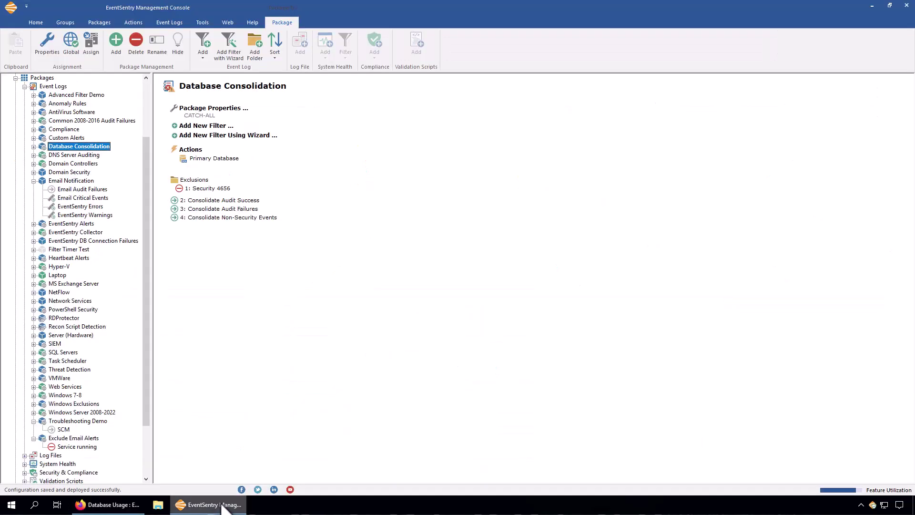
- Collapse the Event Logs packages, expand System Health, and show the Performance / SNMP counters of the Performance System package
click(25, 86)
click(53, 180)
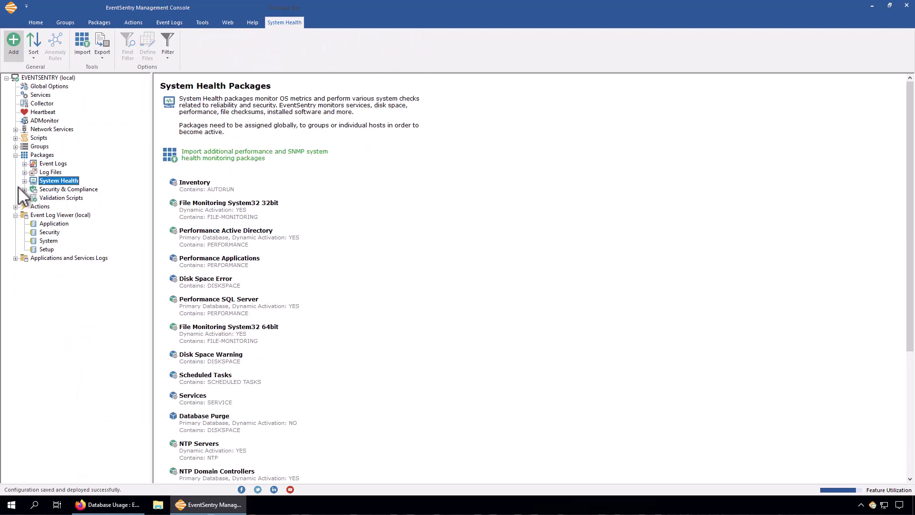
click(24, 181)
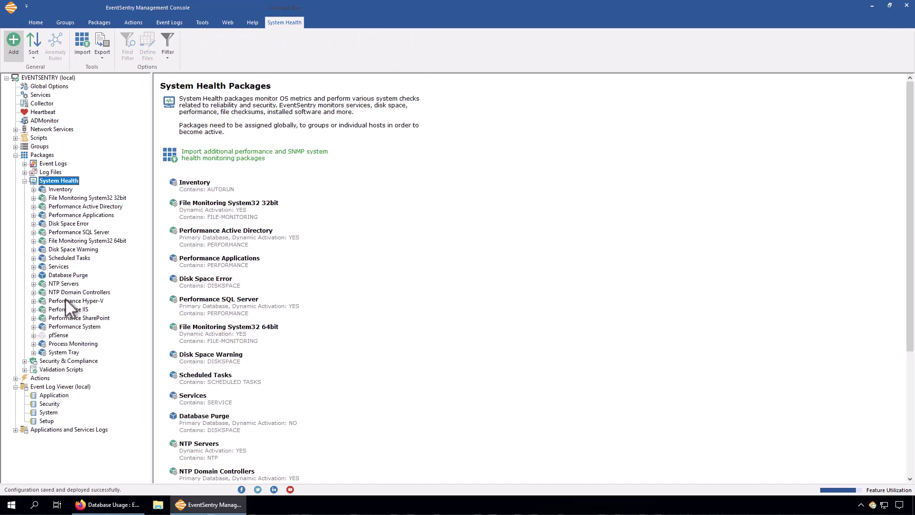
double_click(67, 327)
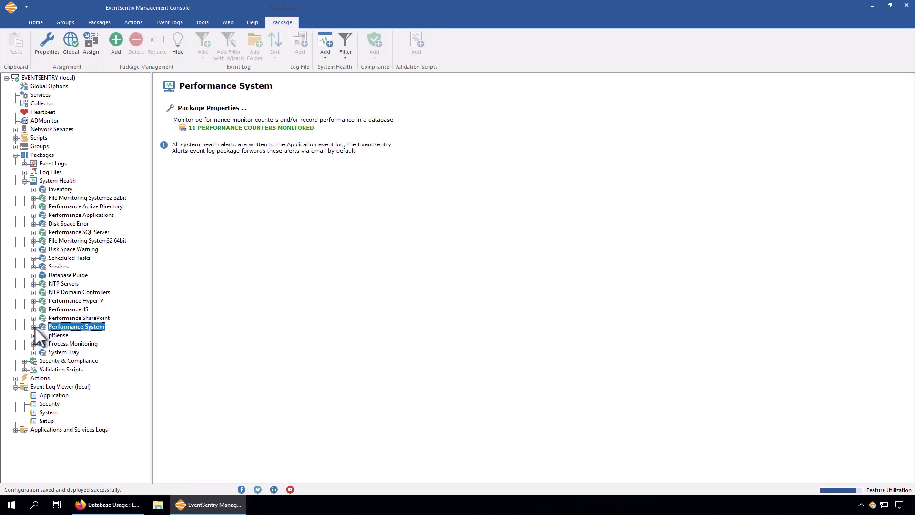
click(64, 335)
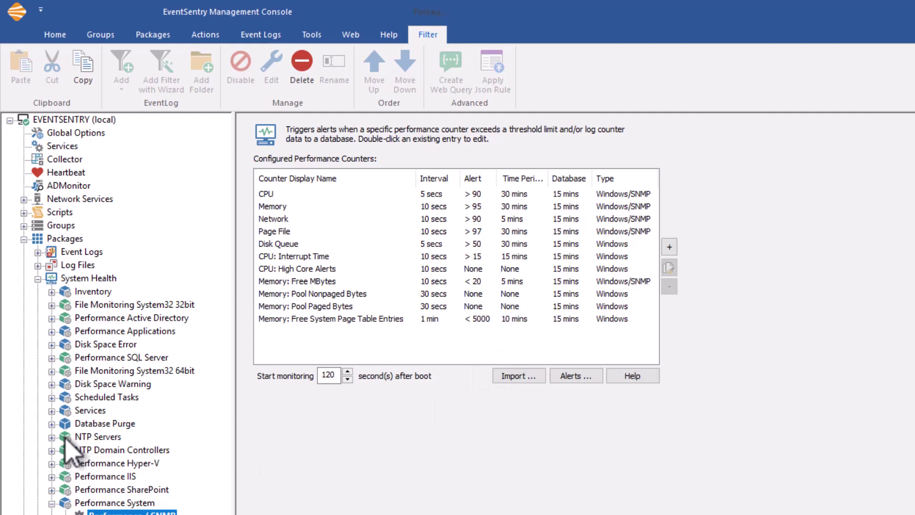
- Open the Performance / SNMP counters of the Performance Applications package and inspect the Applications: CPU counter's details
click(52, 332)
click(117, 344)
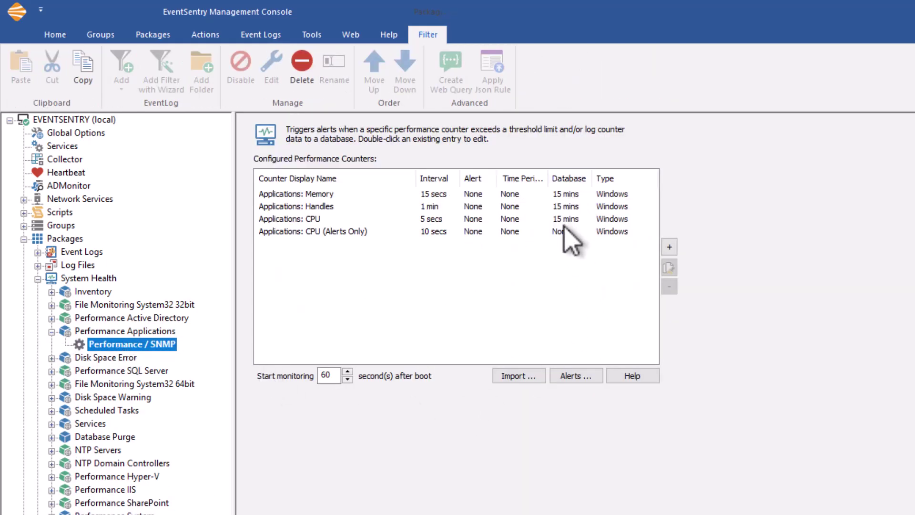
double_click(318, 220)
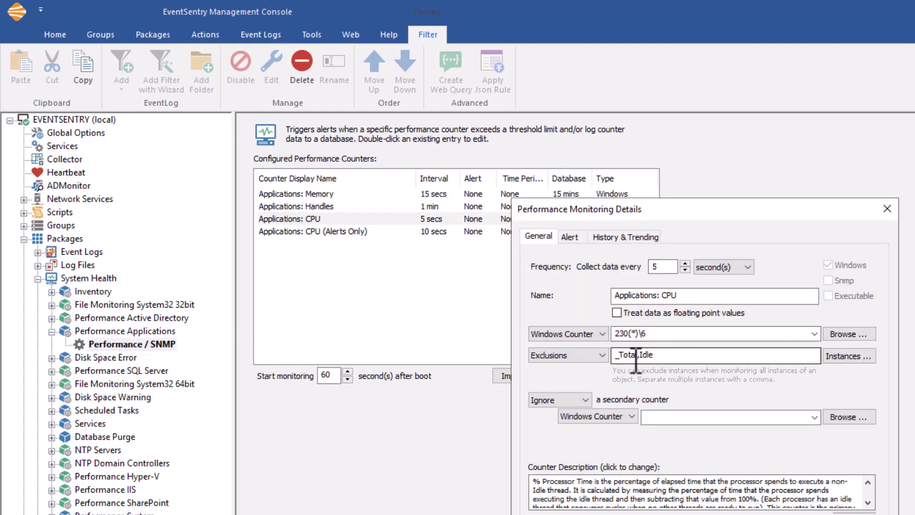
click(888, 208)
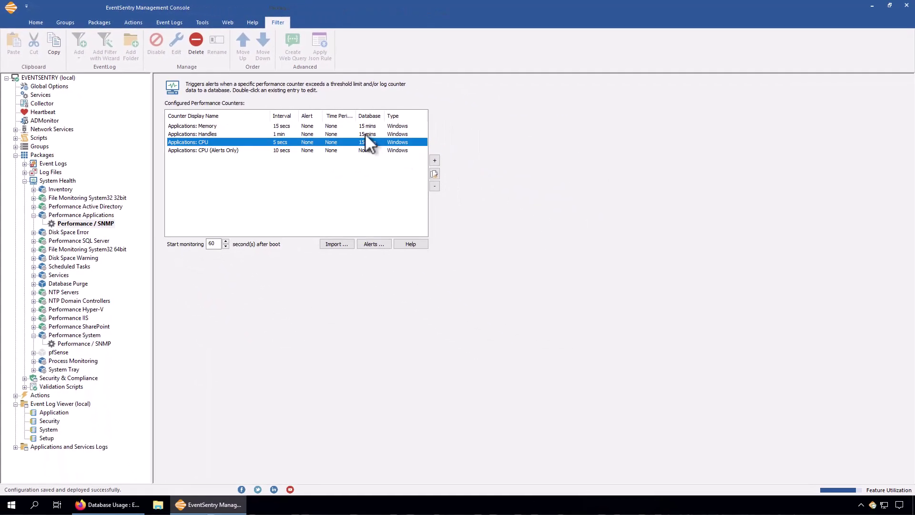
- Set the Applications: Handles counter to be recorded in the database every 1 hour
double_click(365, 133)
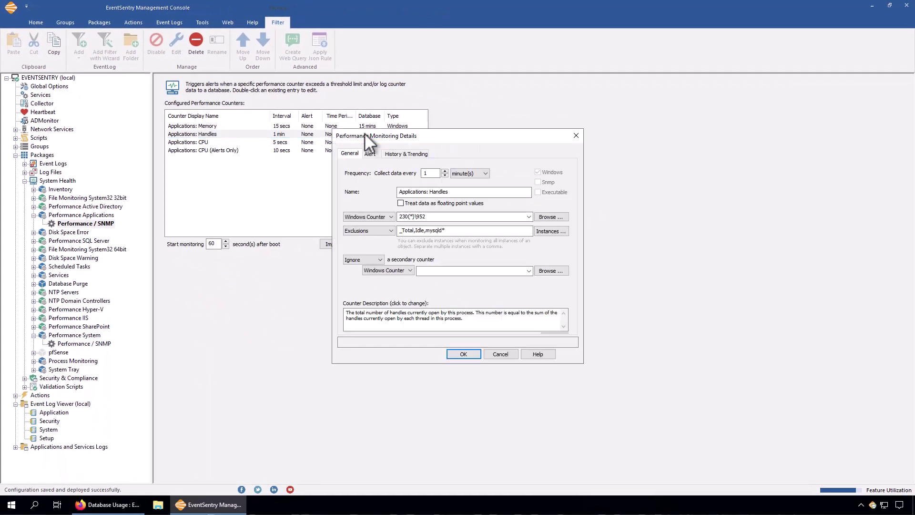
click(401, 155)
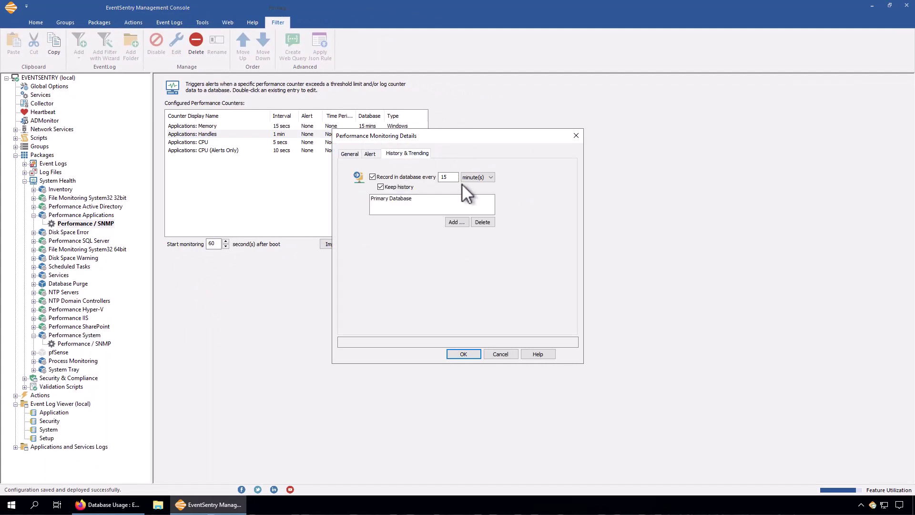
click(467, 197)
double_click(452, 179)
text(1)
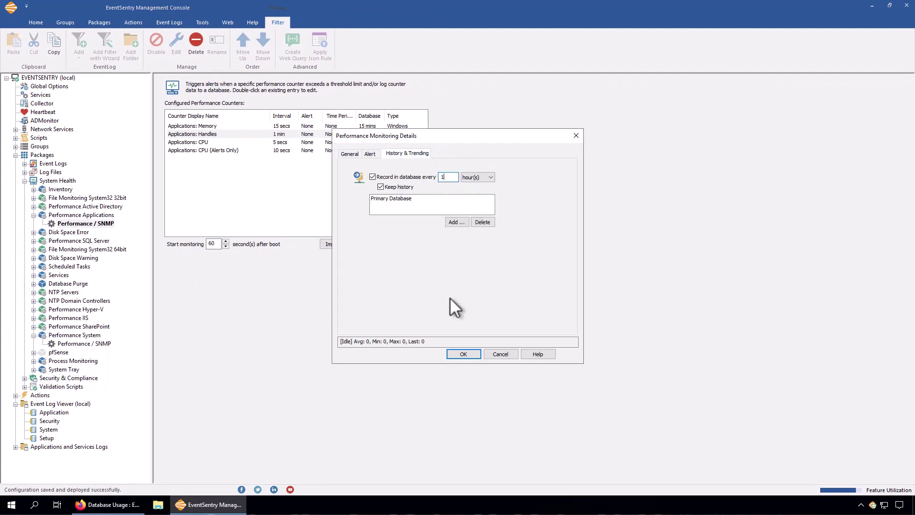
click(465, 354)
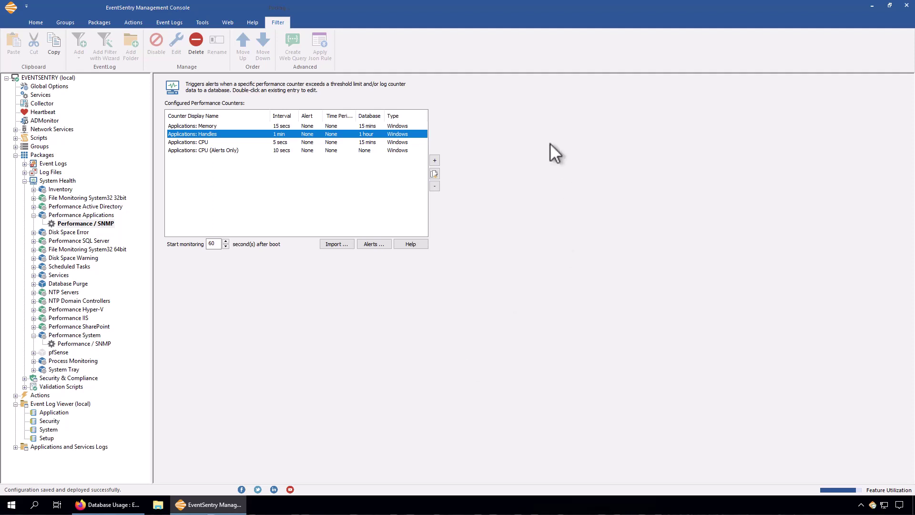
- Set the Applications: Memory counter to be recorded in the database every 30 minutes
double_click(360, 126)
click(414, 155)
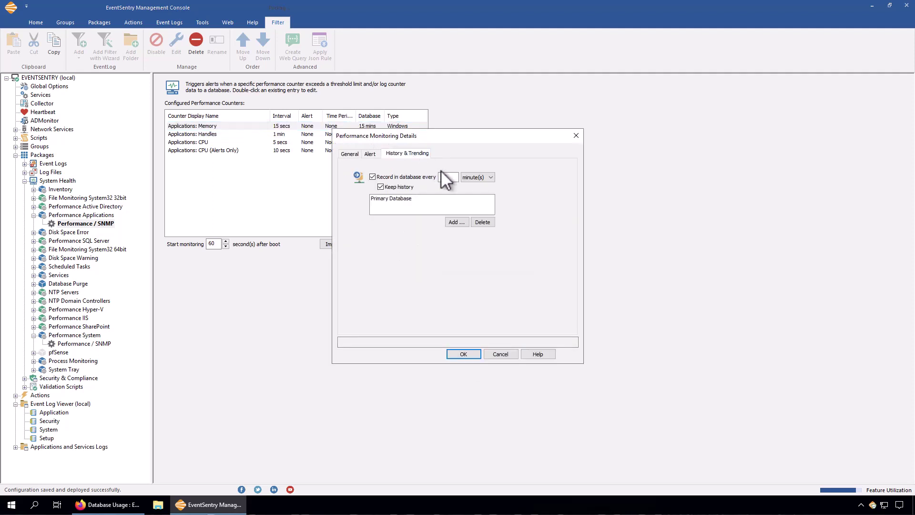
double_click(453, 176)
text(30)
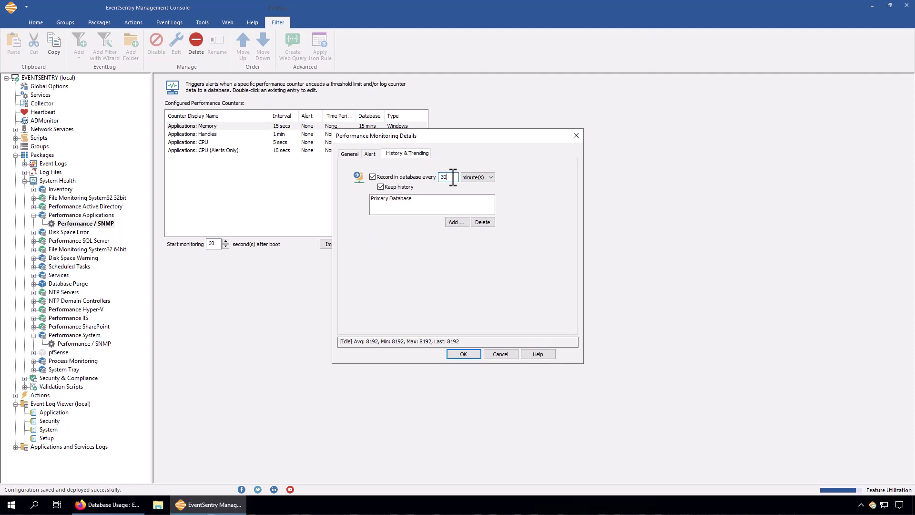
click(474, 354)
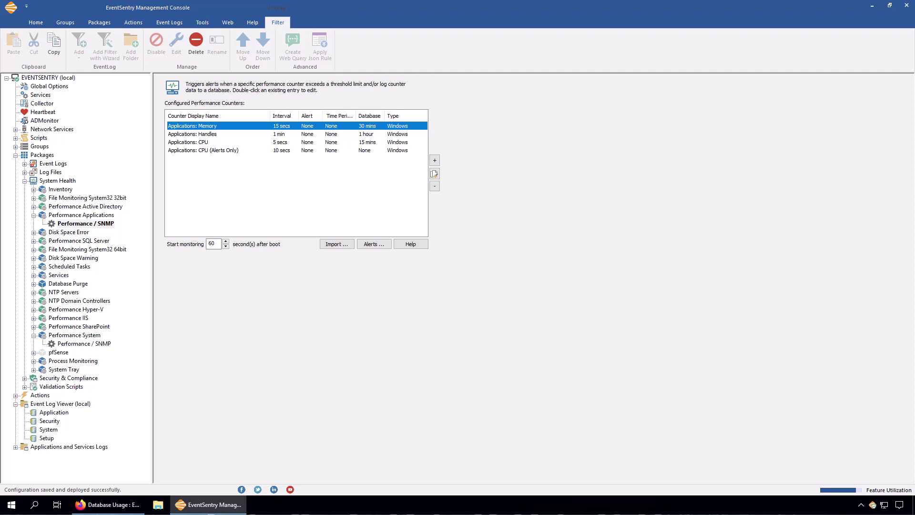
- Switch to the browser, open the Maintenance Logs job for editing, include Process Sysmon in the data removal, and close the job without saving
click(110, 500)
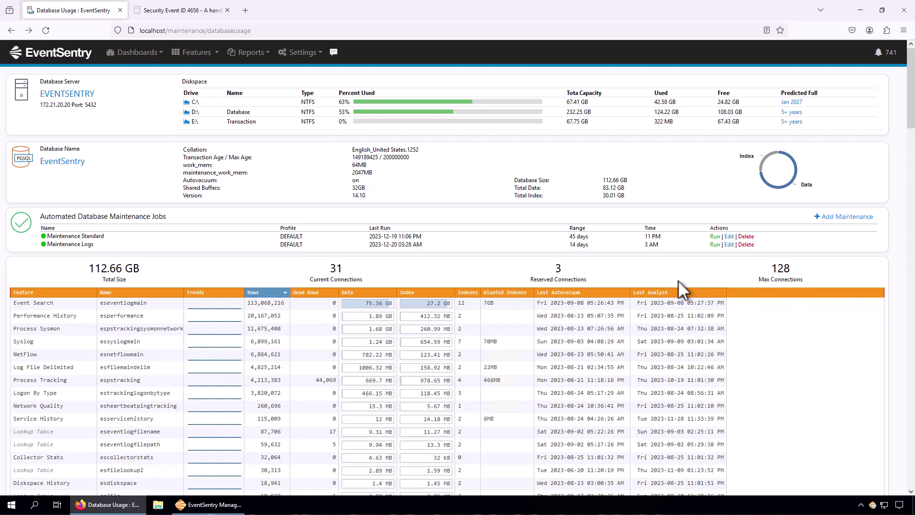
click(729, 245)
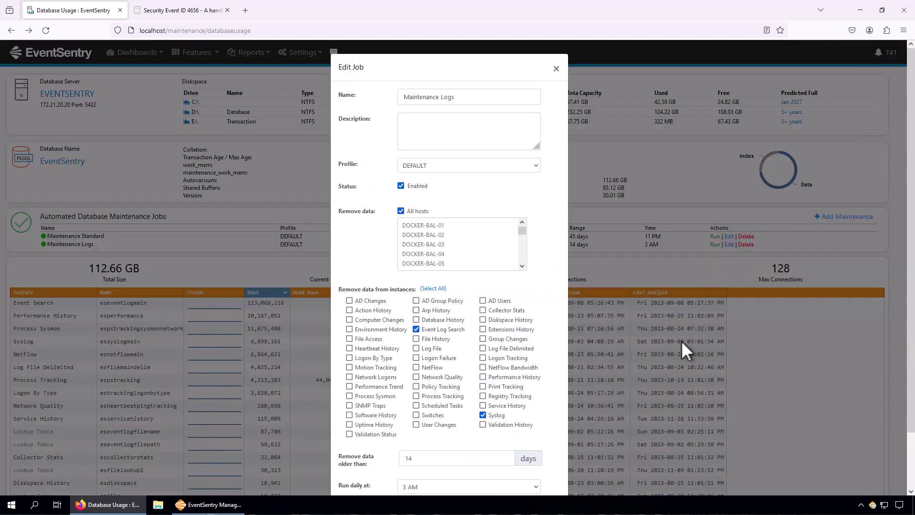
click(349, 396)
scroll(486, 443, down, 2)
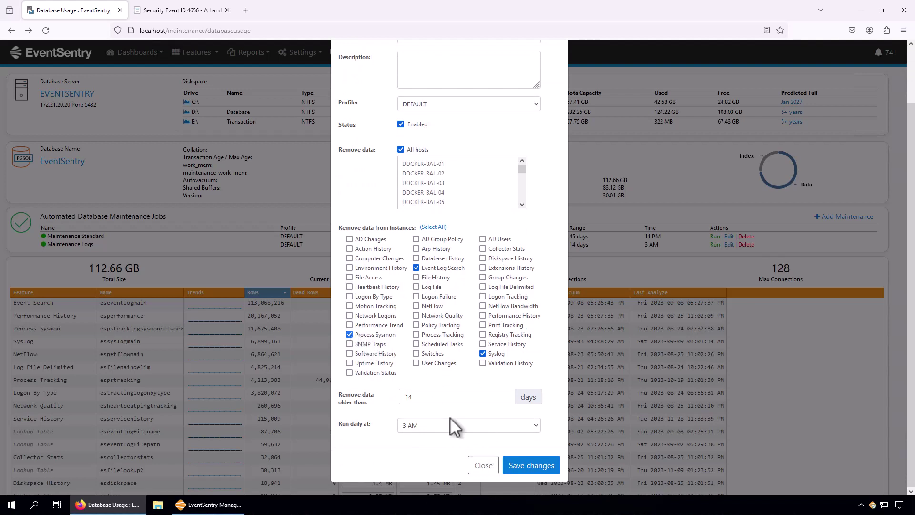
click(490, 469)
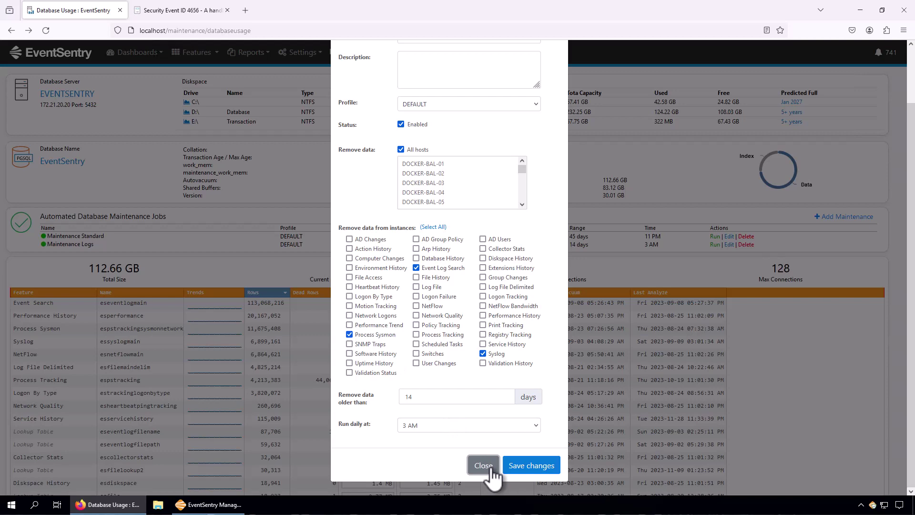
click(491, 470)
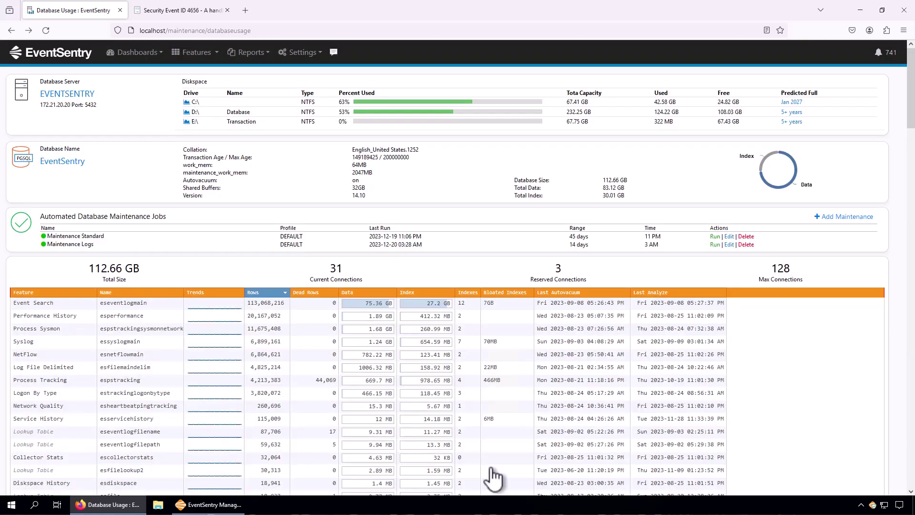